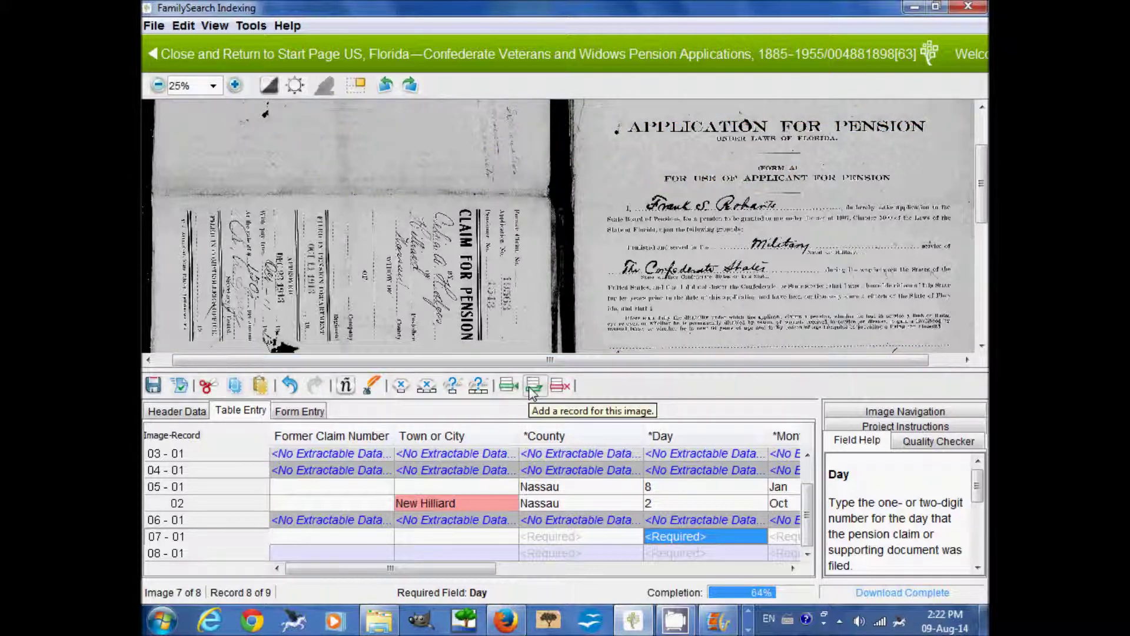
Step: Insert record 07-02 below 07-01 for image 7, bringing the batch to 10 records
left_click(533, 387)
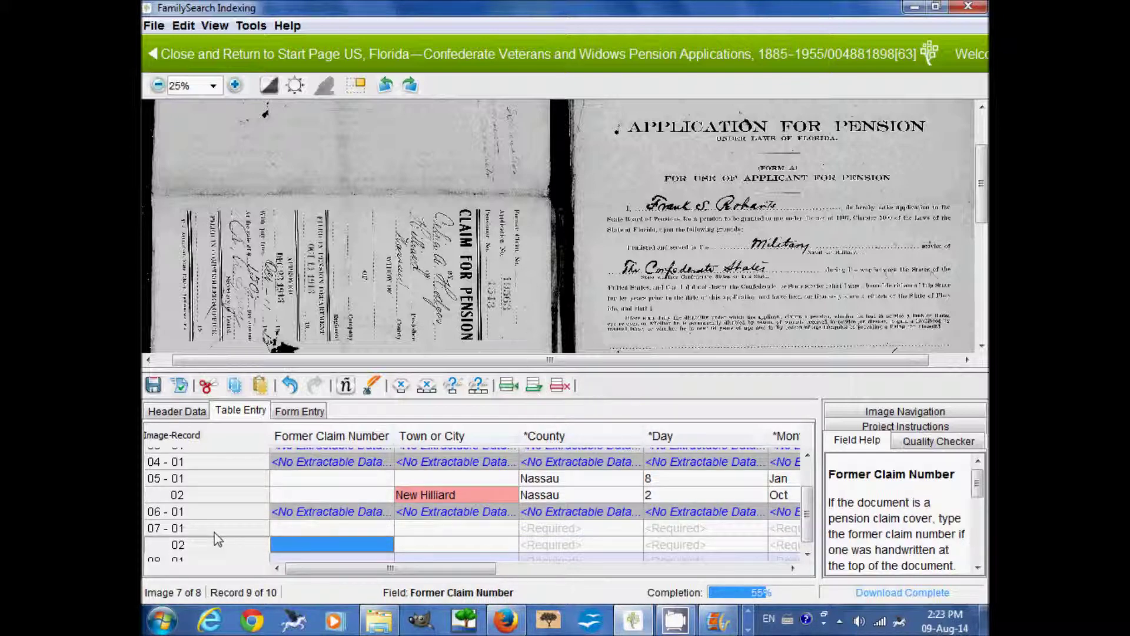
Step: Zoom the claim cover to 50% to check its stamped claim numbers, leaving 07-01's Former Claim Number blank
left_click(283, 531)
left_click_drag(394, 283, 411, 237)
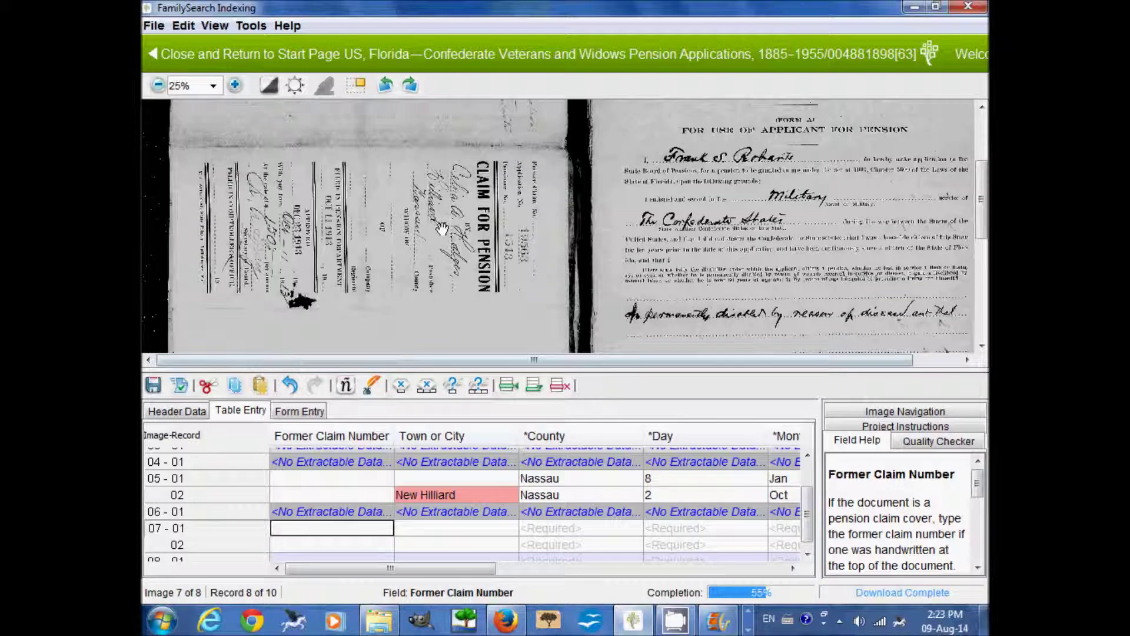
left_click(385, 85)
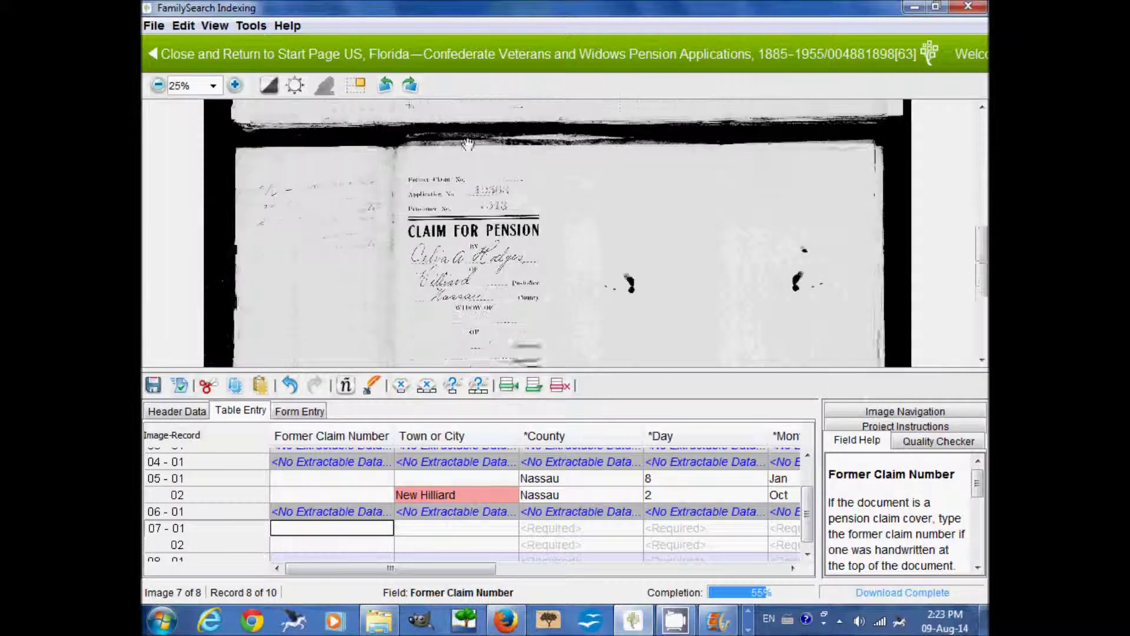
scroll(468, 144, "down", 3)
left_click(235, 85)
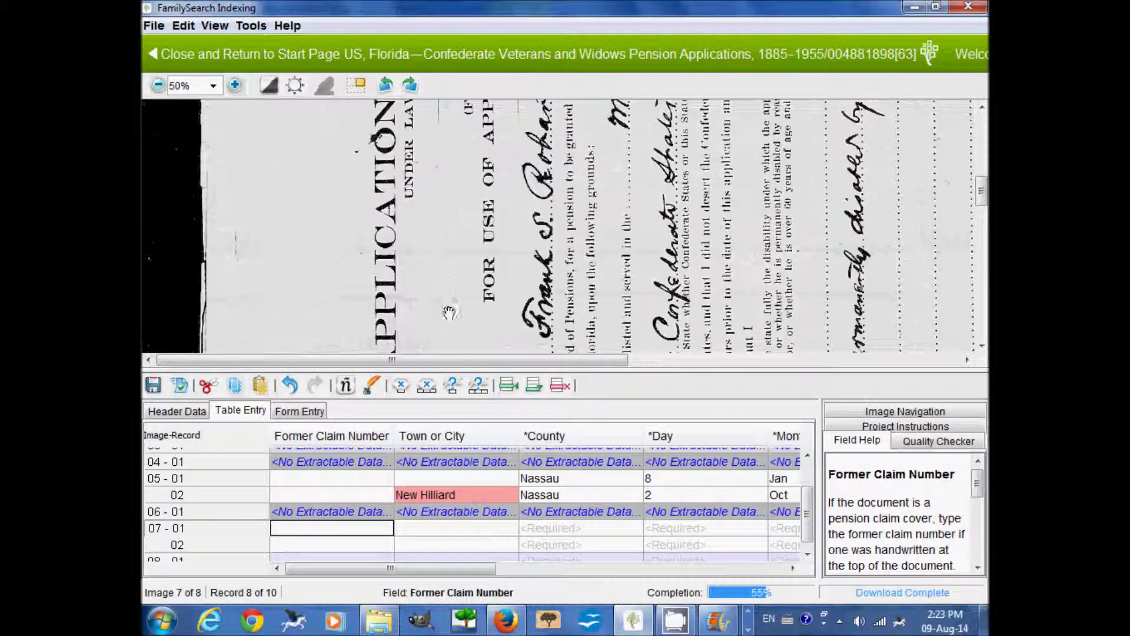
scroll(465, 187, "down", 3)
scroll(465, 187, "up", 1)
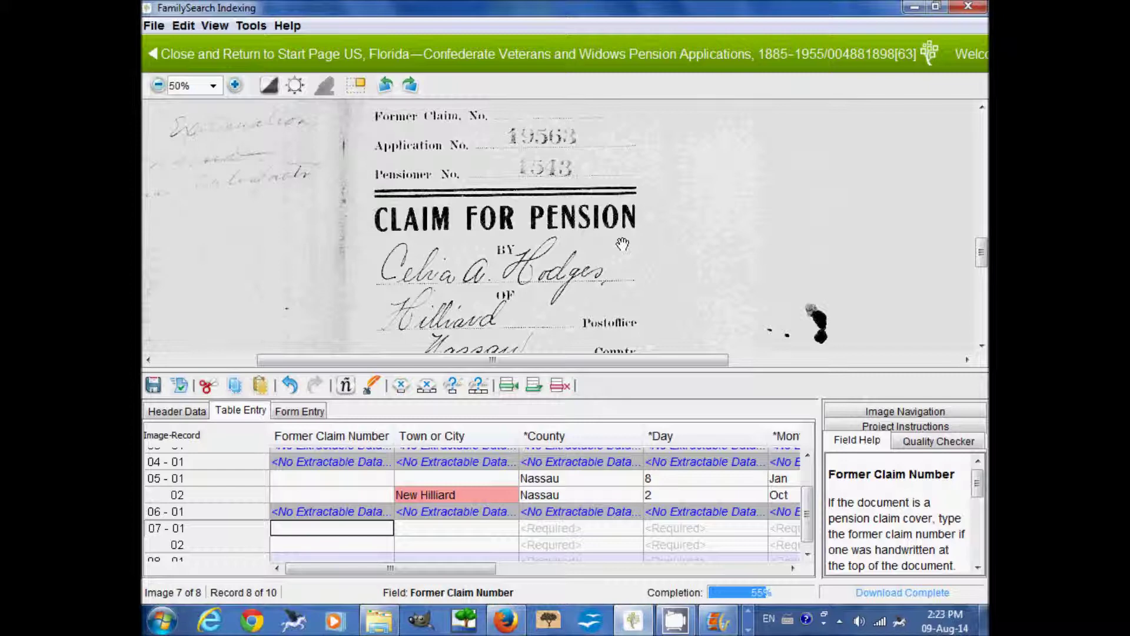
left_click_drag(622, 243, 633, 347)
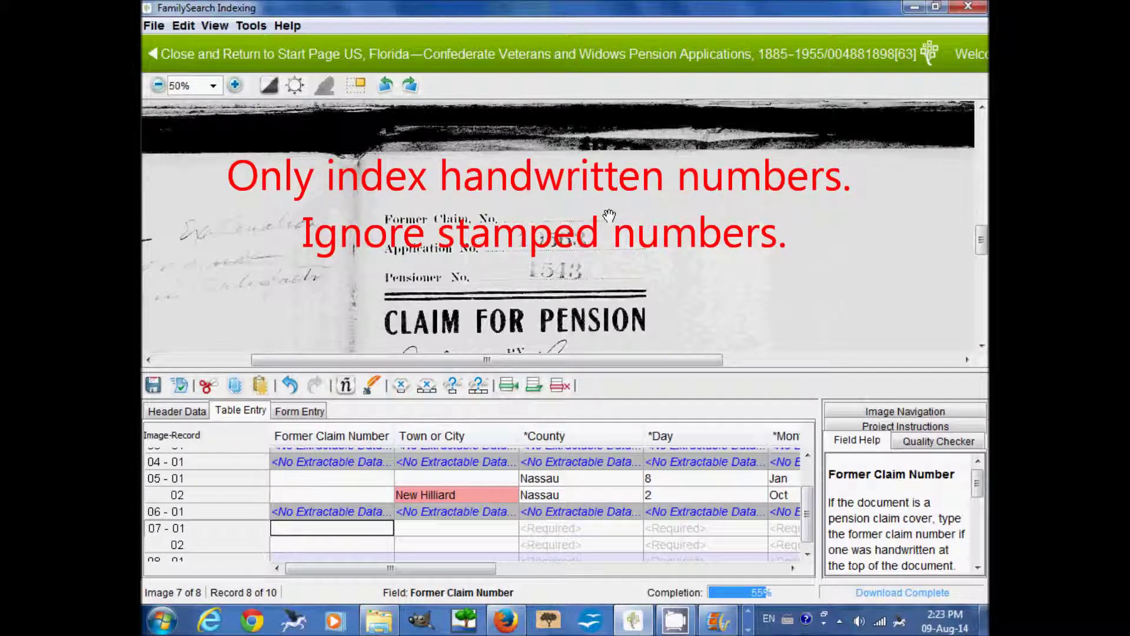
left_click_drag(611, 242, 614, 198)
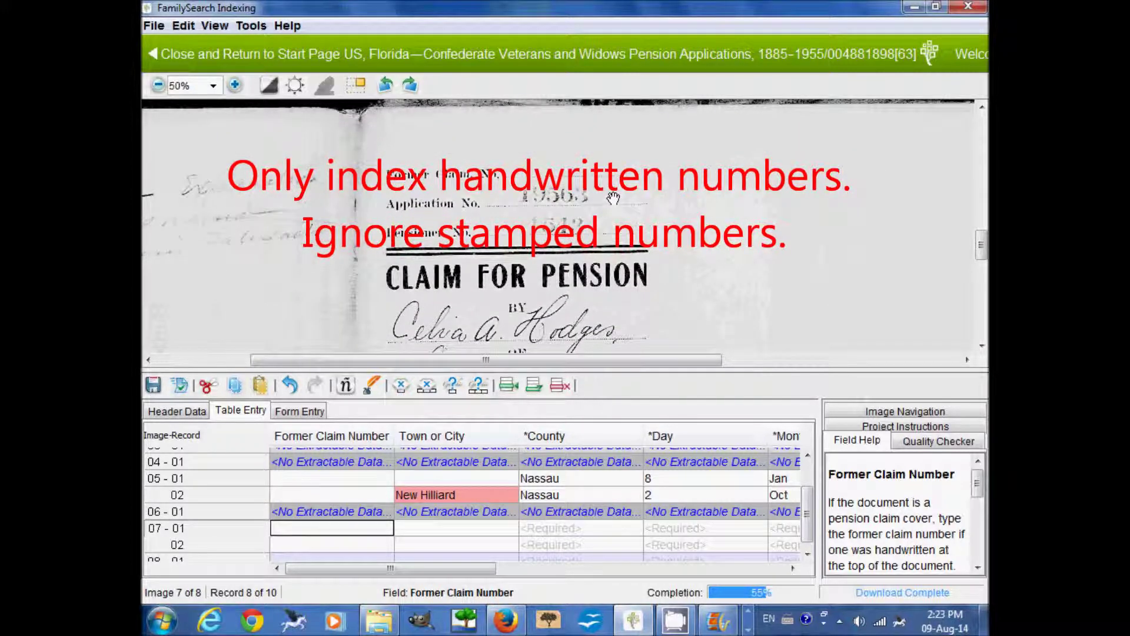
key("Tab")
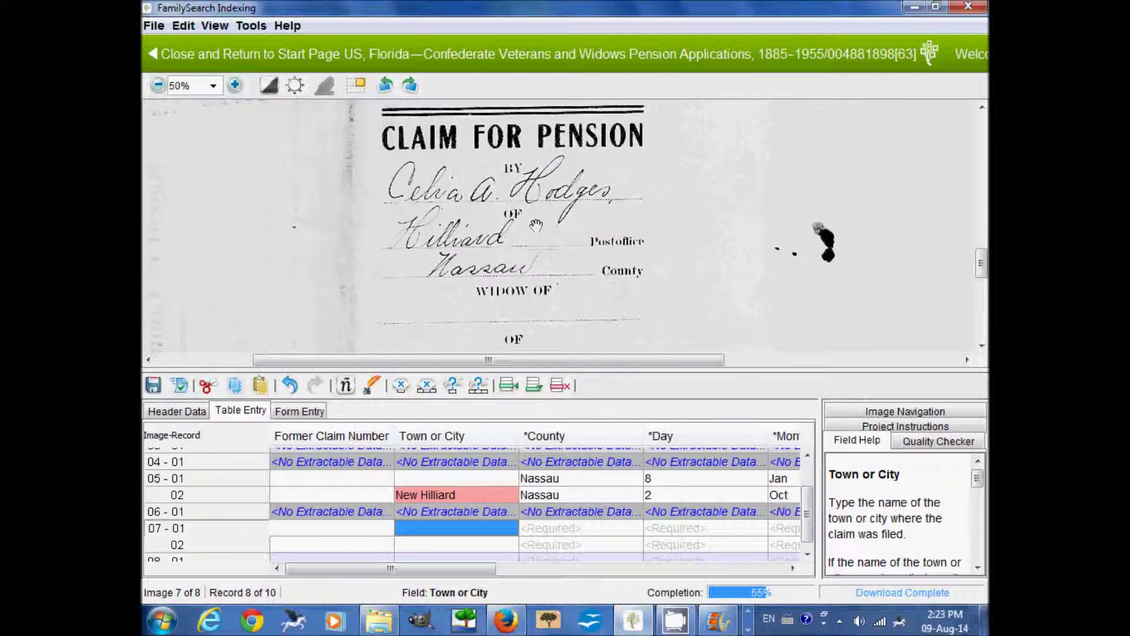
Step: Enter Town or City 'Hilliard' and County 'Nassau' for record 07-01
type("Hilliard")
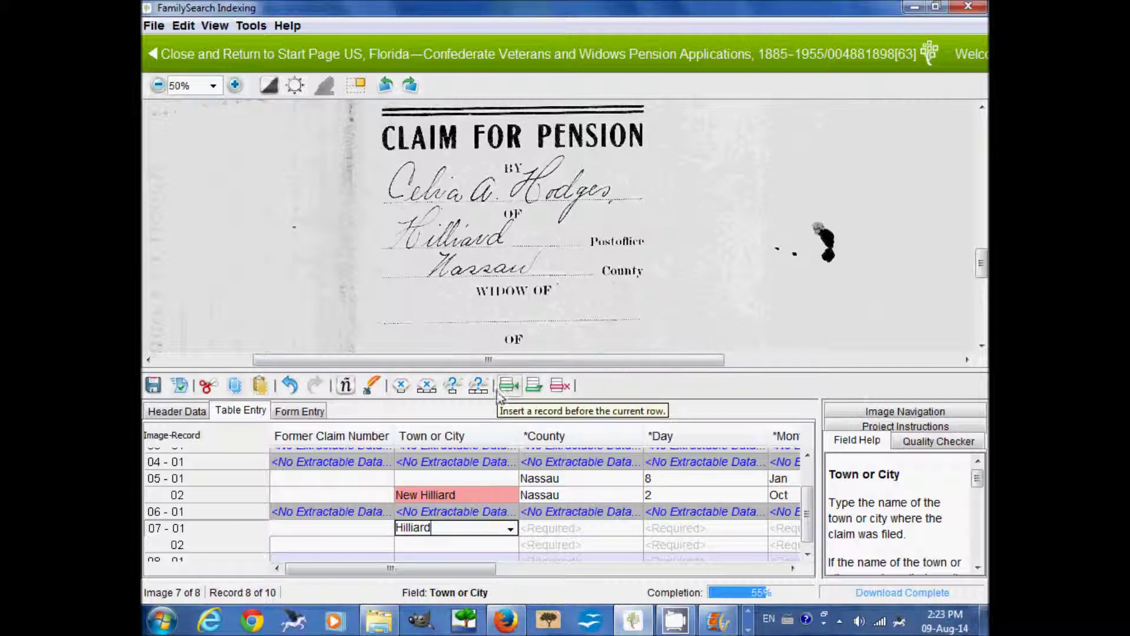
key("Tab")
type("N")
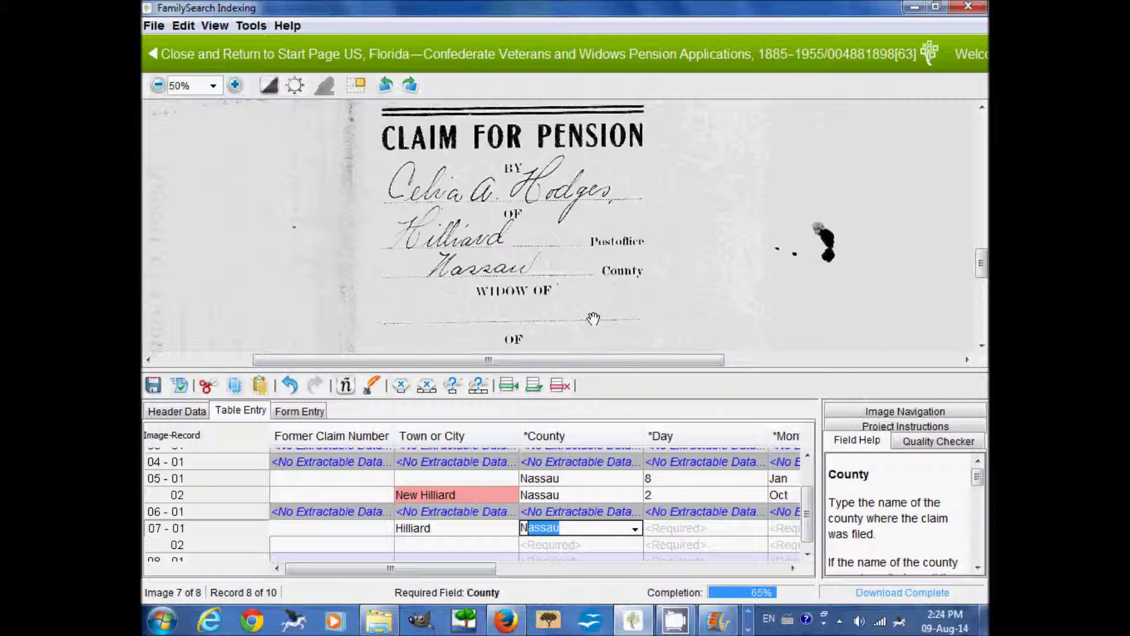
key("Tab")
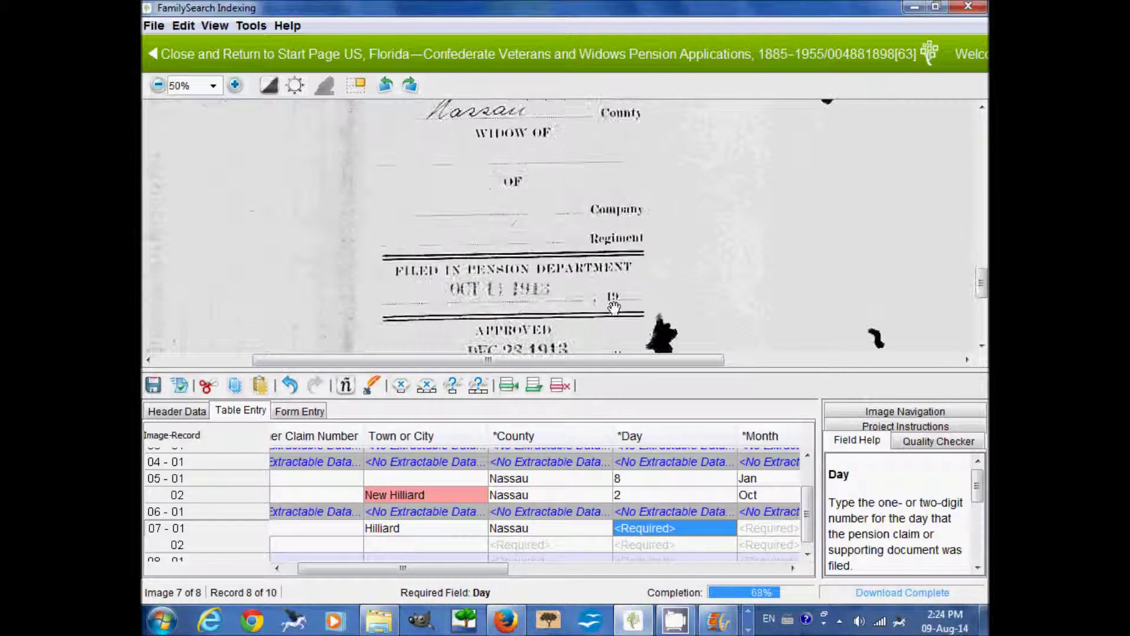
left_click_drag(630, 304, 623, 242)
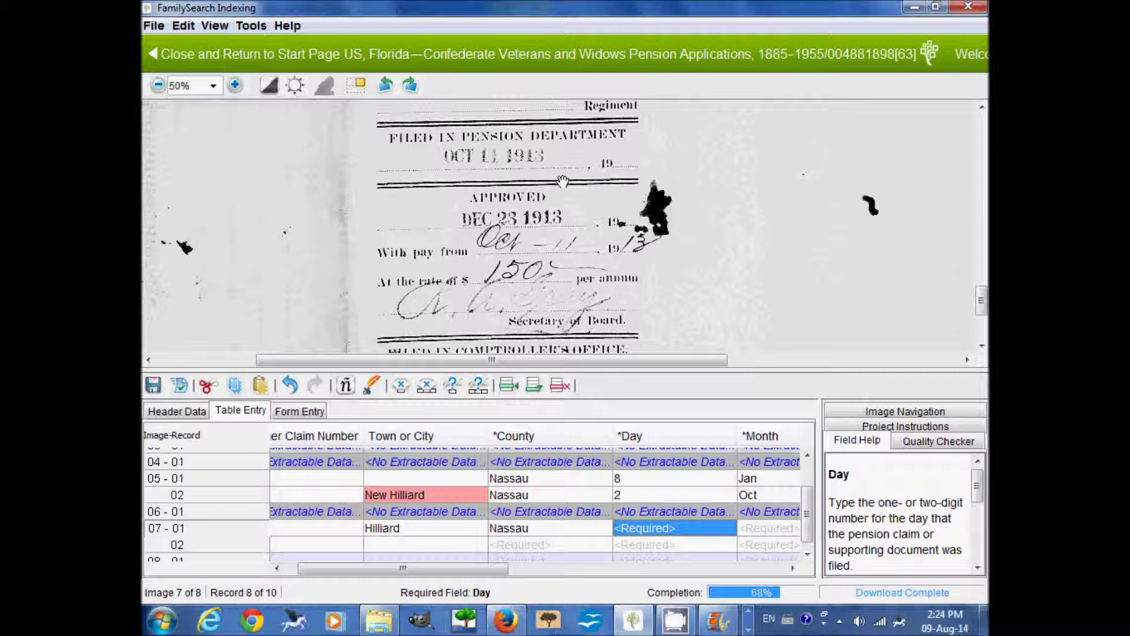
Step: Enter the filing date 11 Oct 1913 as Day, Month and Year for record 07-01
type("11")
key("Tab")
type("Oct")
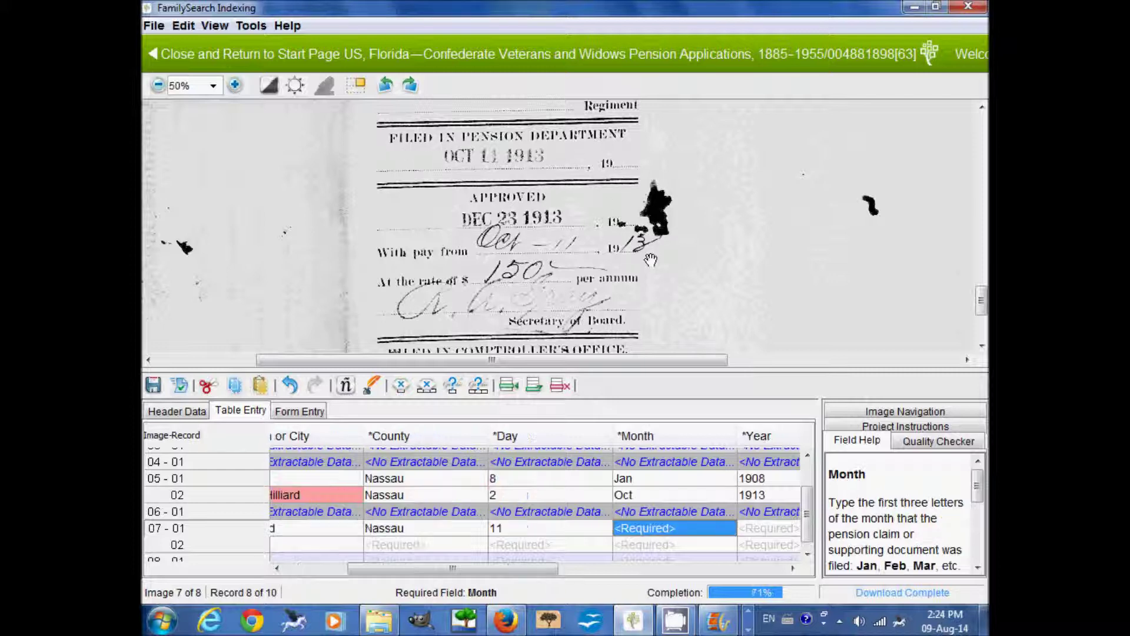
key("Tab")
type("1913")
key("Tab")
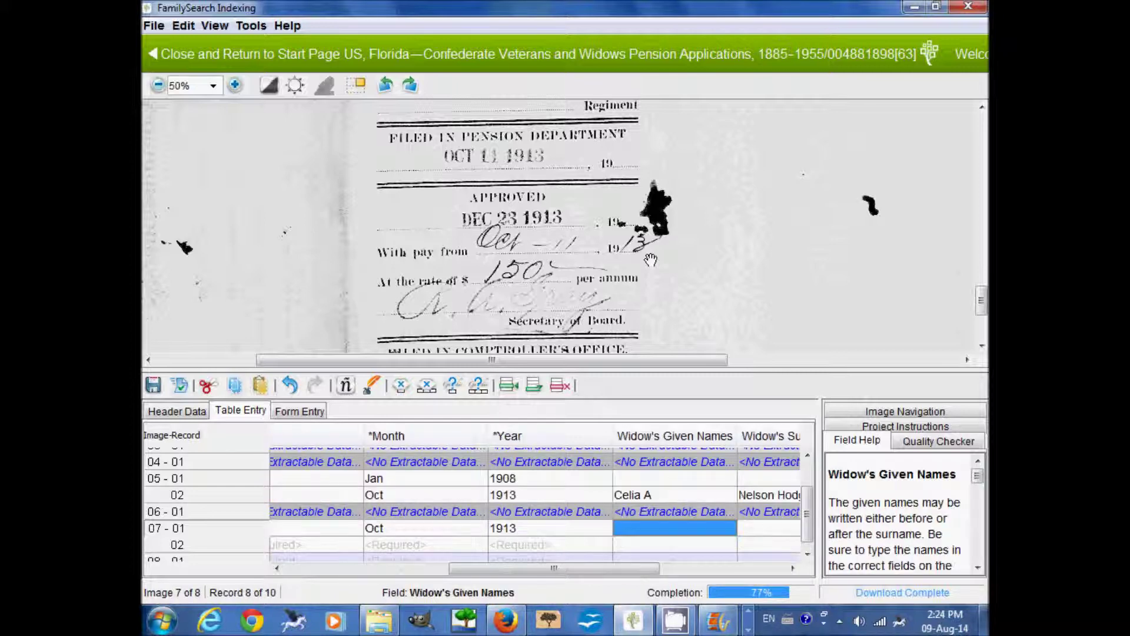
Step: Fill in the widow's given names and surname for record 07-01
scroll(653, 242, "up", 5)
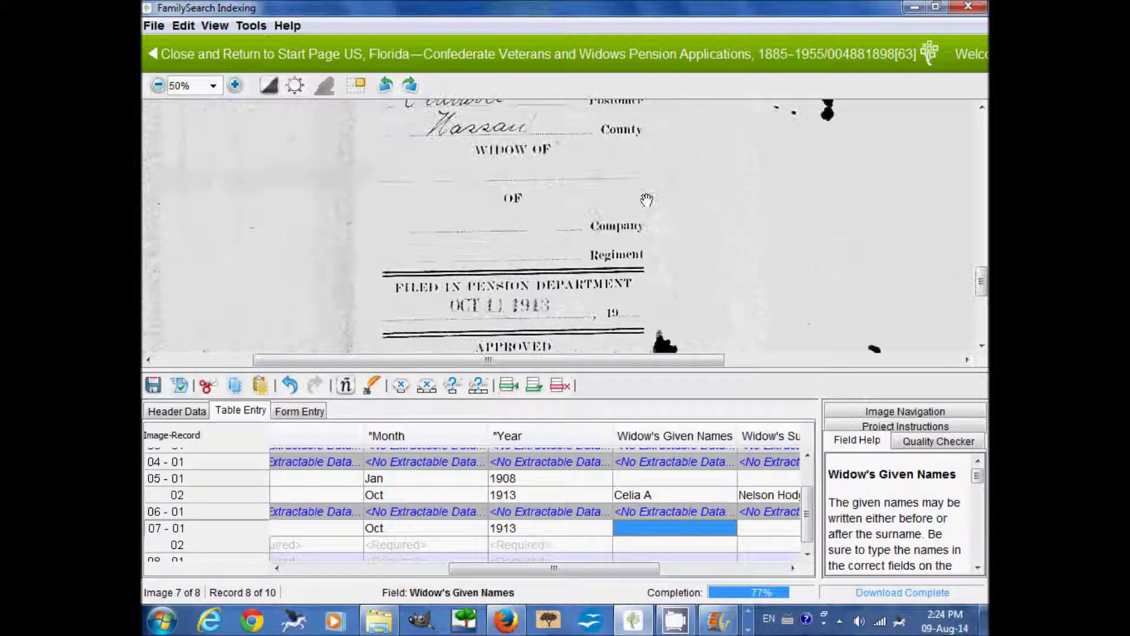
scroll(669, 229, "up", 2)
type("Cel")
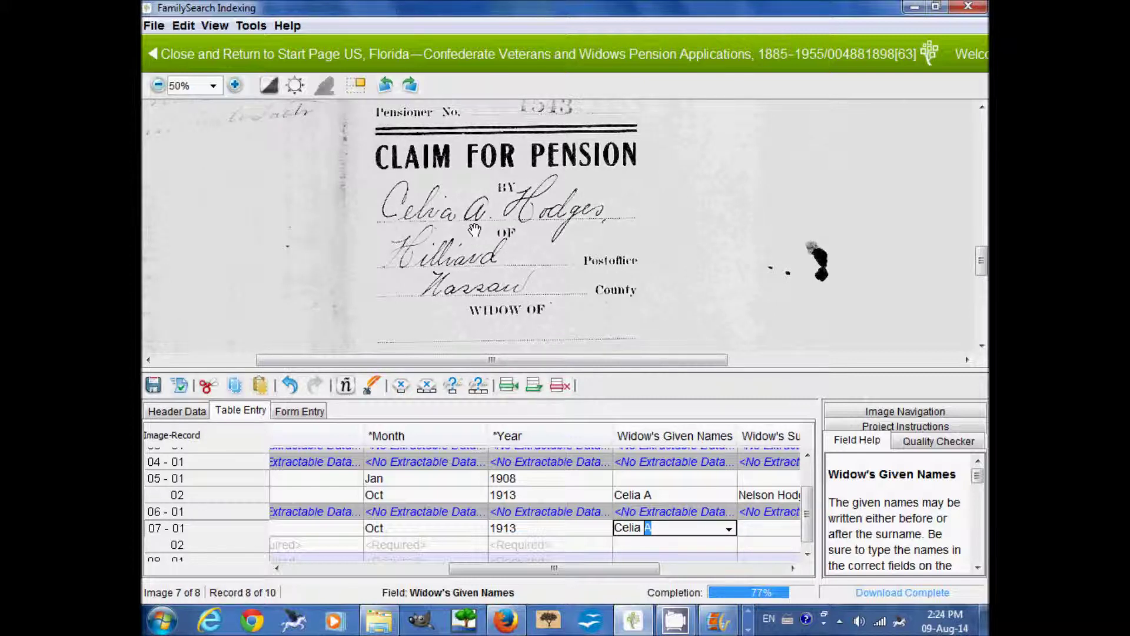
type("ia A")
key("Tab")
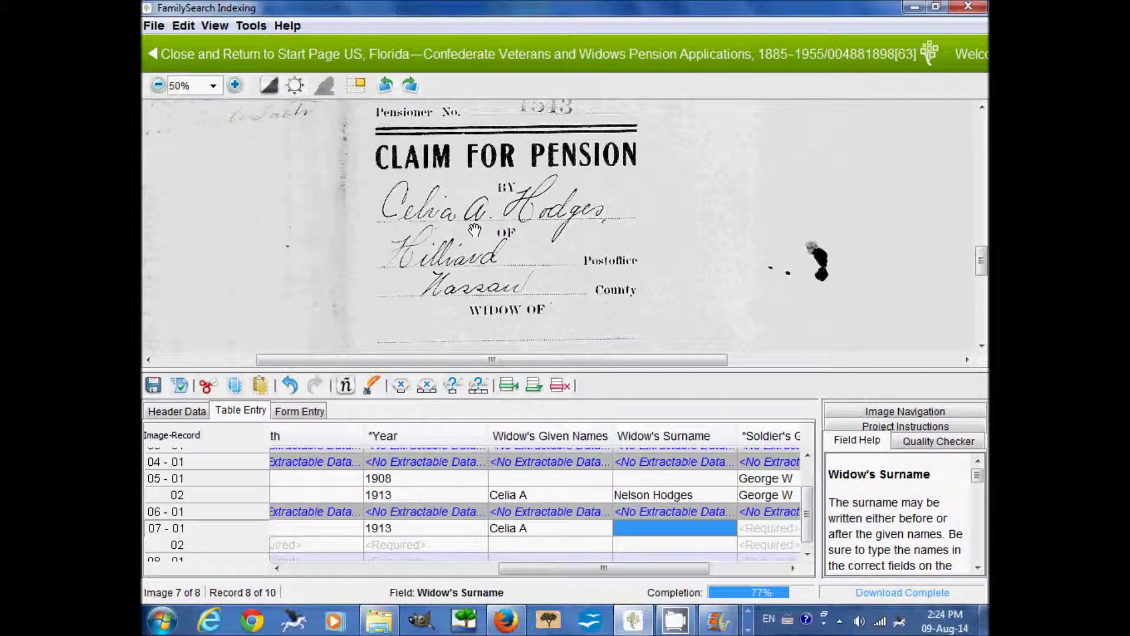
type("Hodges")
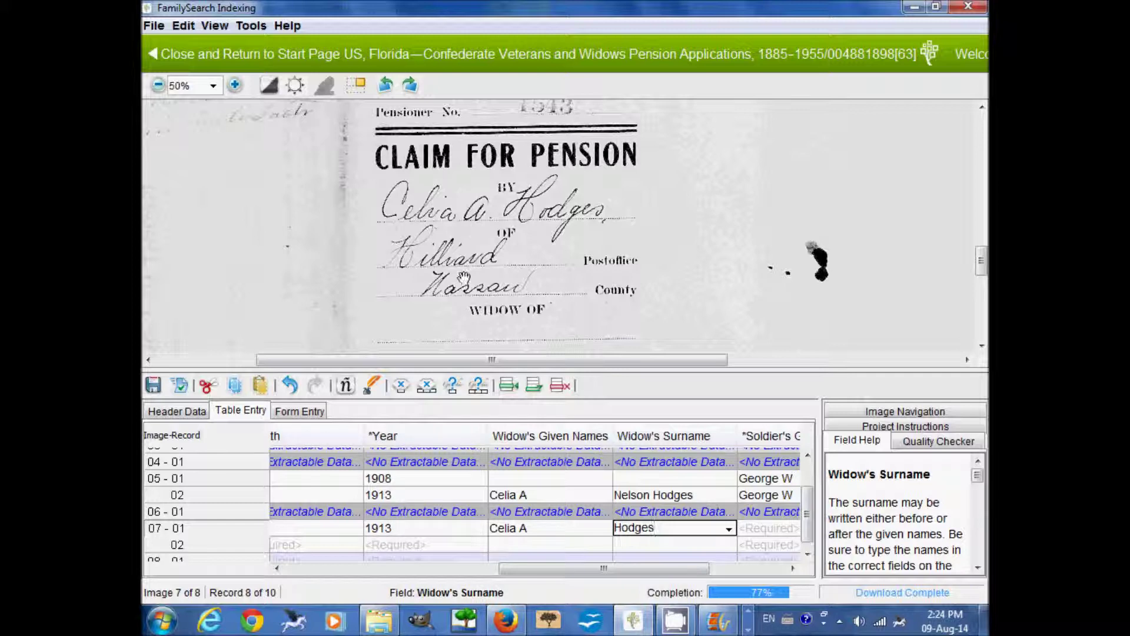
scroll(574, 306, "down", 2)
key("Tab")
Step: Mark the soldier's names blank with Ctrl+B, finishing record 07-01
mouse_move(606, 331)
left_mouse_down()
mouse_move(599, 192)
mouse_move(619, 329)
left_mouse_up()
scroll(599, 191, "down", 8)
scroll(621, 210, "up", 12)
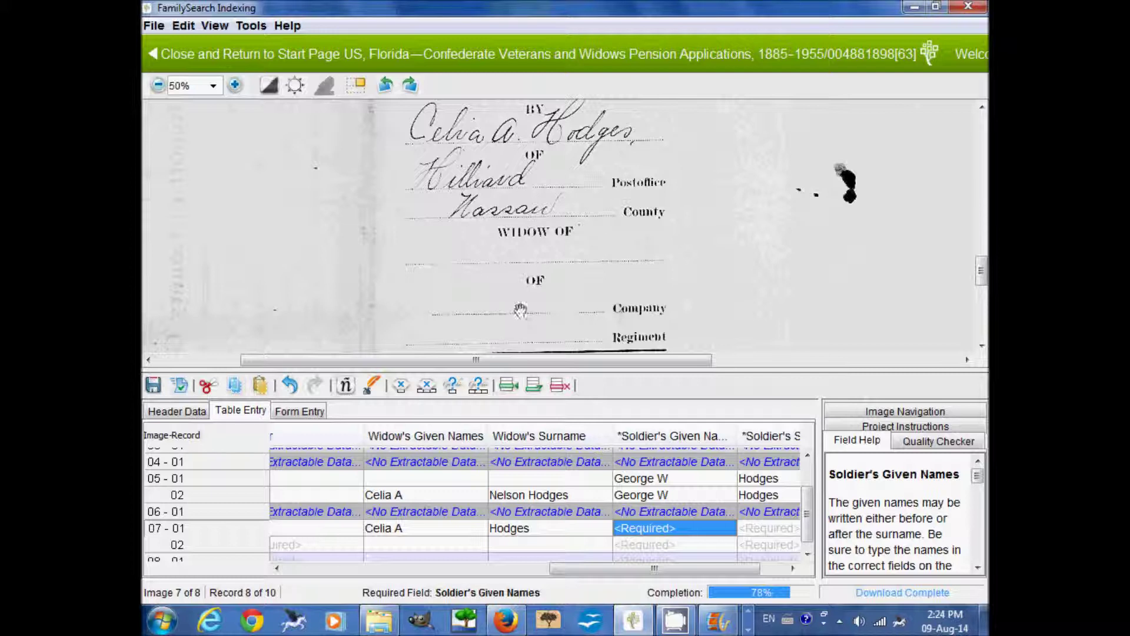
scroll(598, 303, "down", 1)
key("ctrl+b")
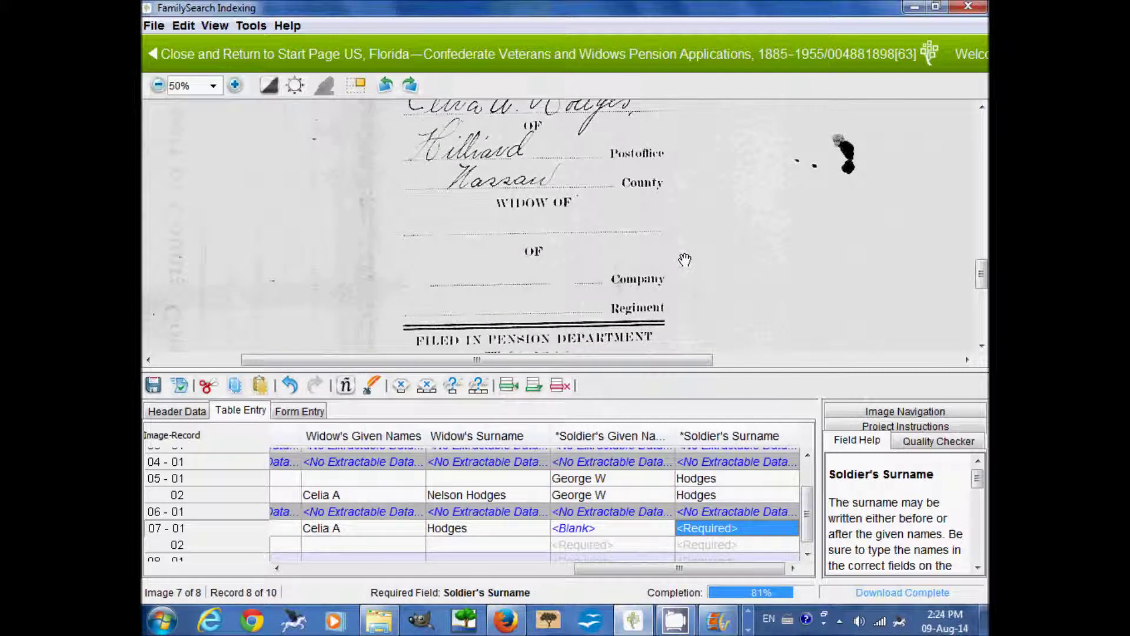
key("ctrl+b")
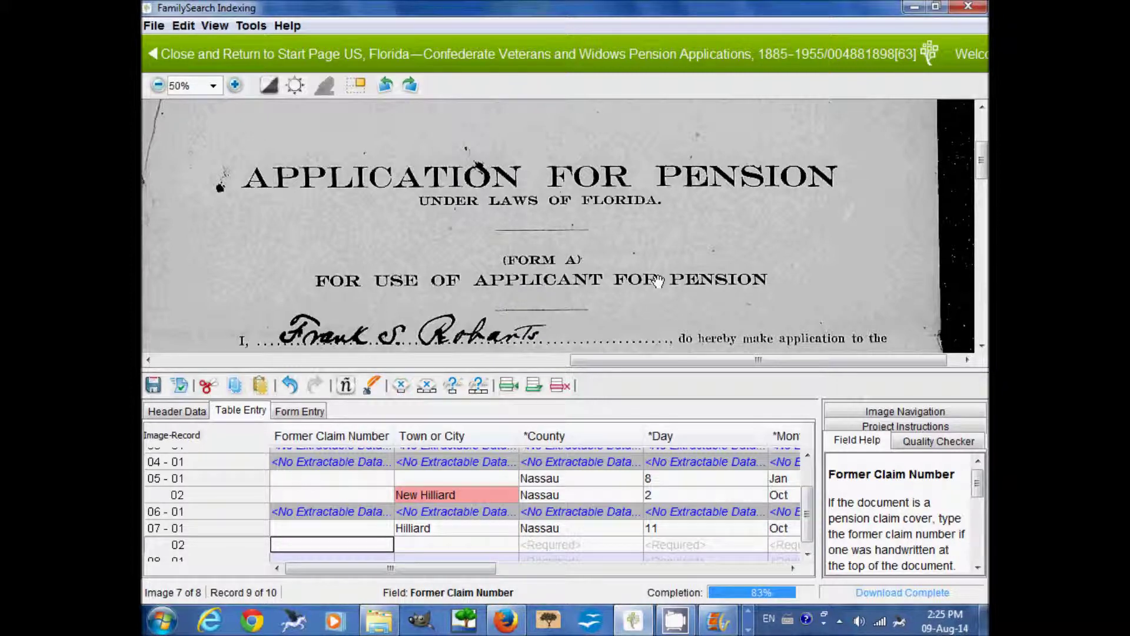
scroll(658, 281, "down", 3)
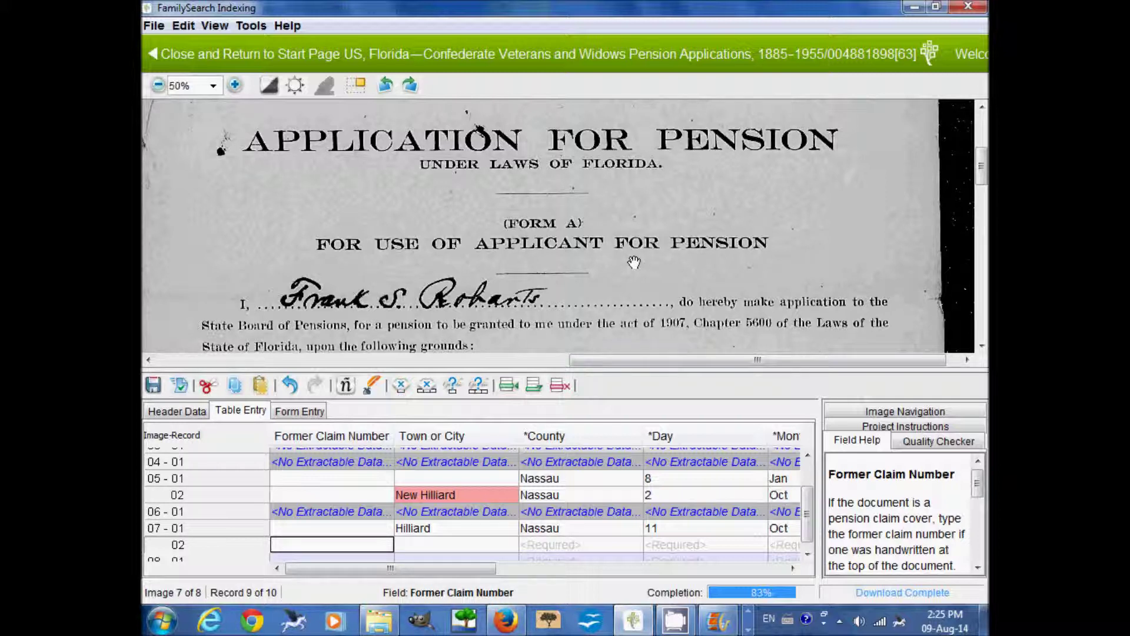
scroll(663, 257, "up", 3)
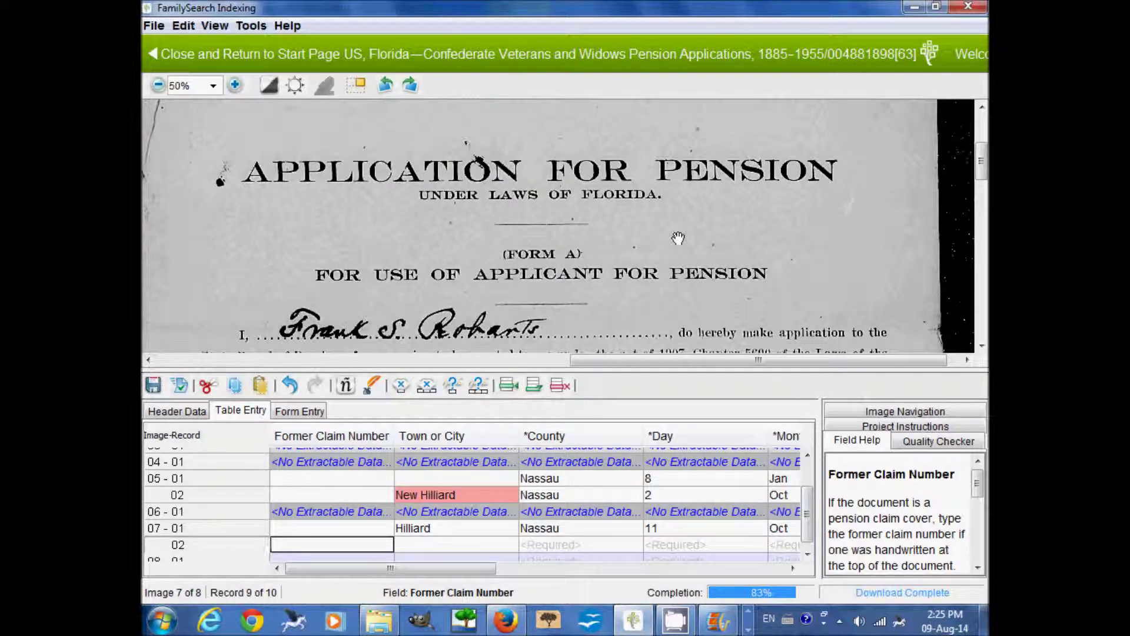
key("Tab")
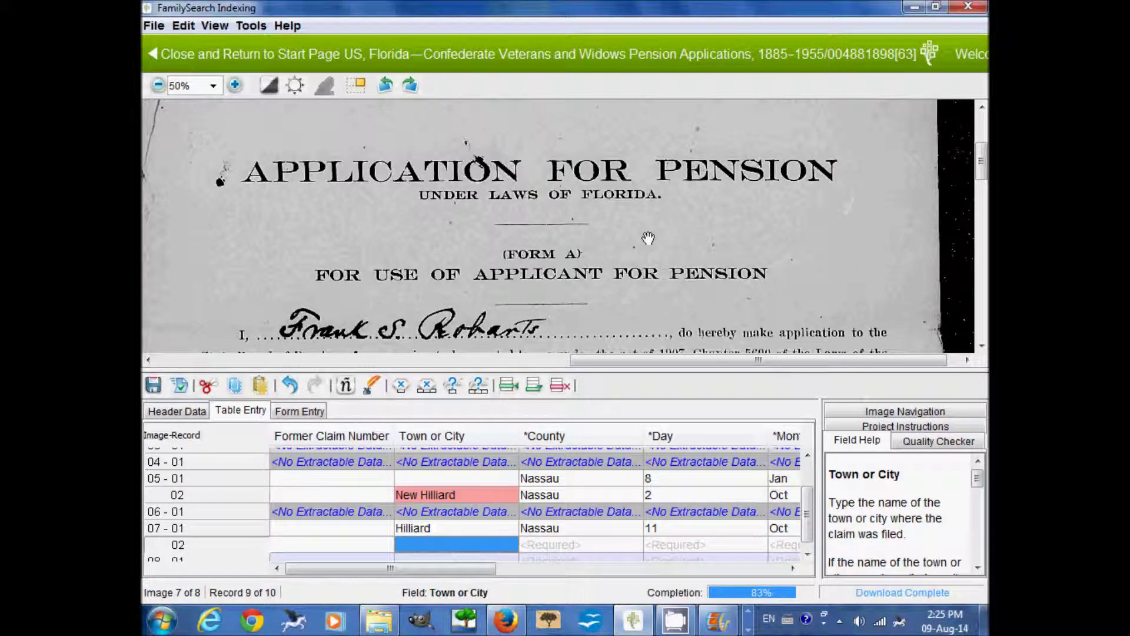
left_click_drag(982, 173, 982, 314)
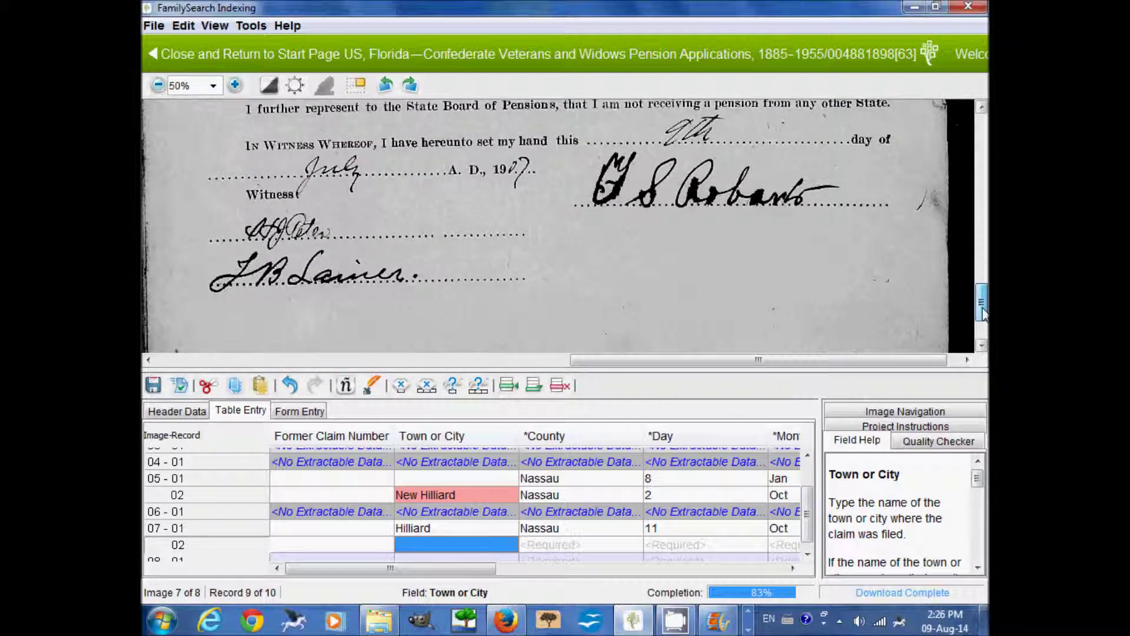
Step: Go to record 08-01 on image 8, zoomed out to 37% with the Form B header visible
left_click(506, 557)
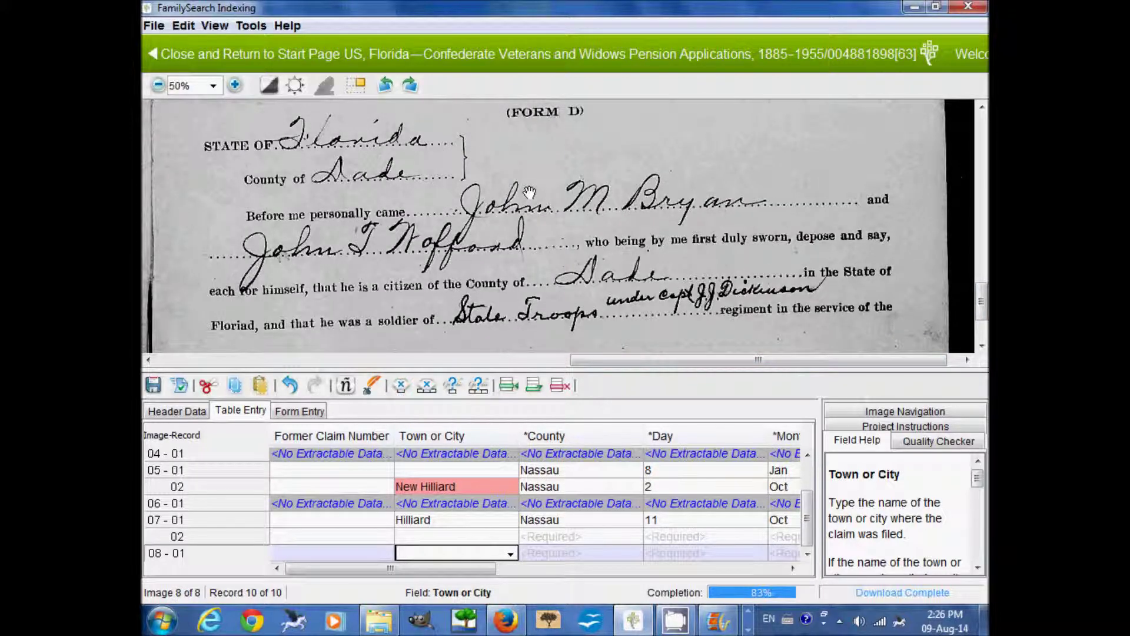
left_click_drag(530, 192, 871, 197)
left_click_drag(412, 147, 765, 230)
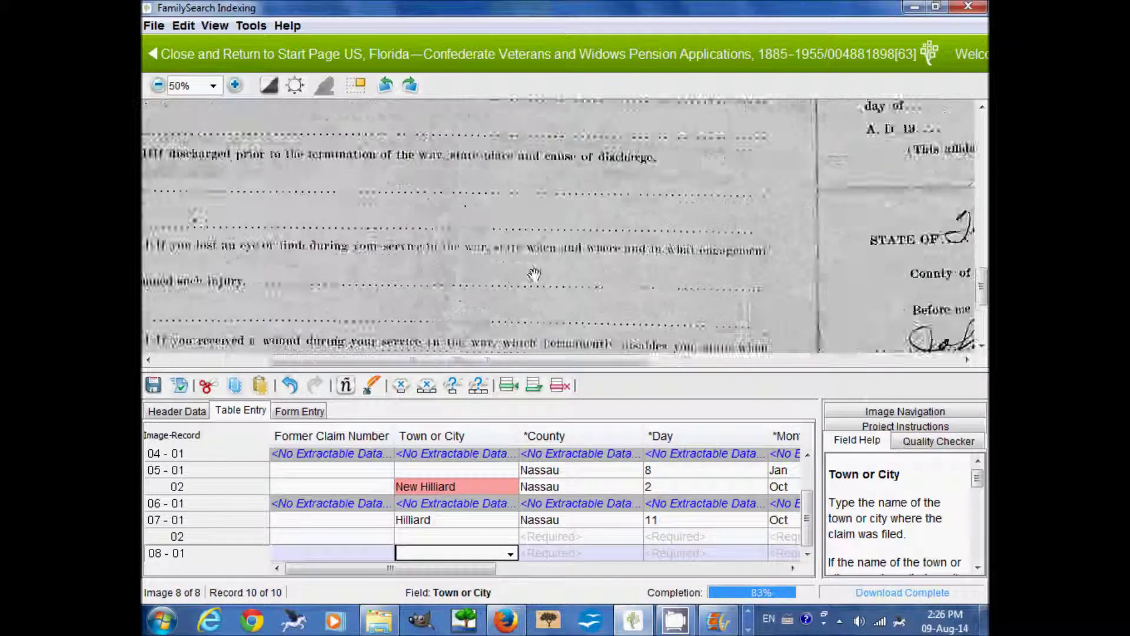
left_click_drag(530, 130, 647, 282)
left_click_drag(706, 118, 477, 240)
scroll(477, 239, "up", 3)
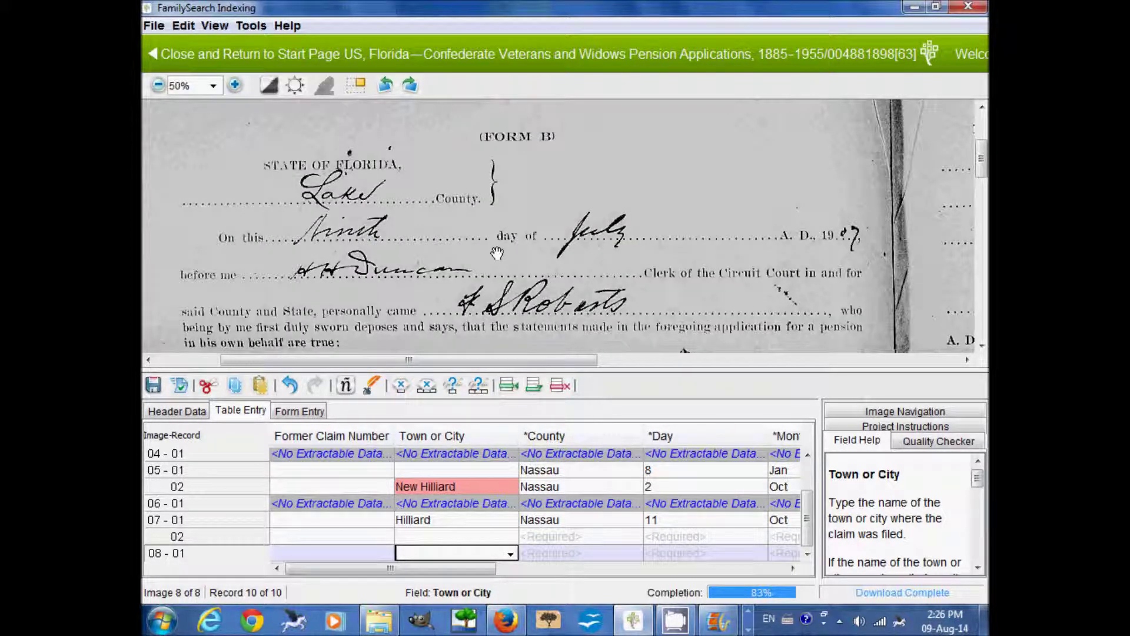
left_click(157, 84)
left_click_drag(362, 173, 454, 193)
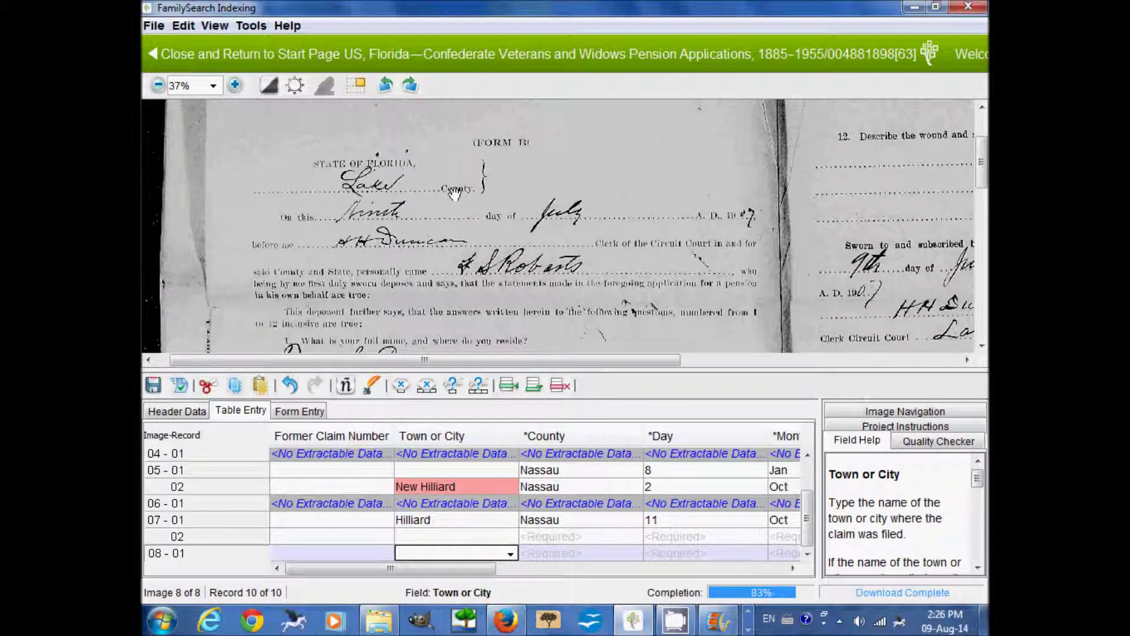
Step: Set image 008's Image Type to 'No Extractable Data Image' under Header Data
left_click(178, 412)
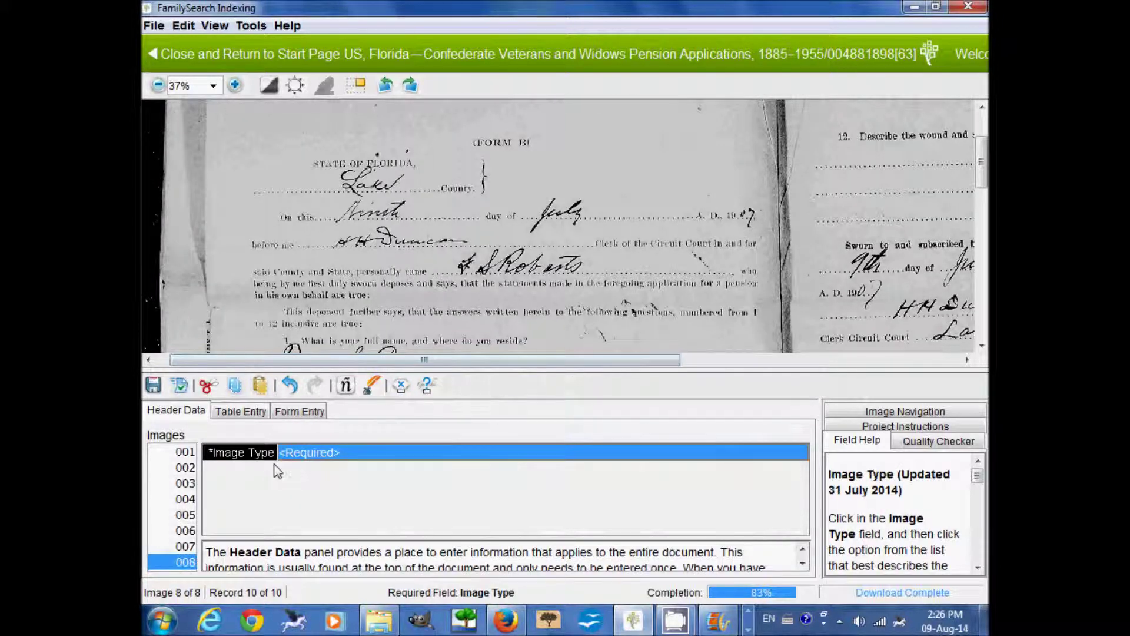
left_click(296, 453)
left_click(323, 522)
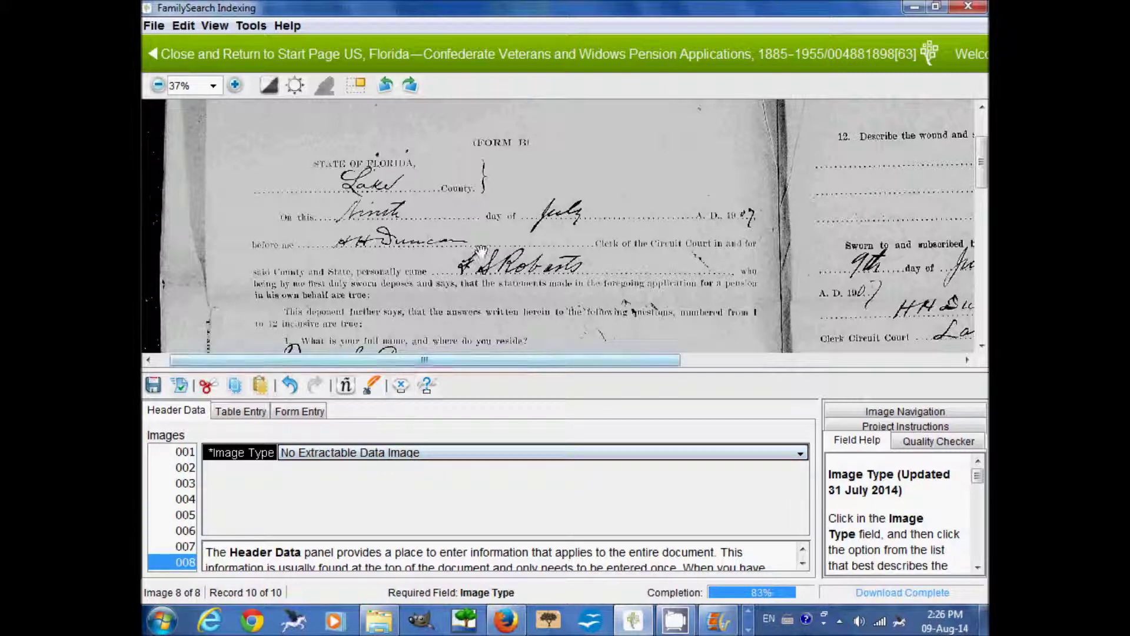
left_click(517, 252)
Step: Accept the Data May Be Lost warning and enter County 'Lake' for record 07-02
left_click(546, 336)
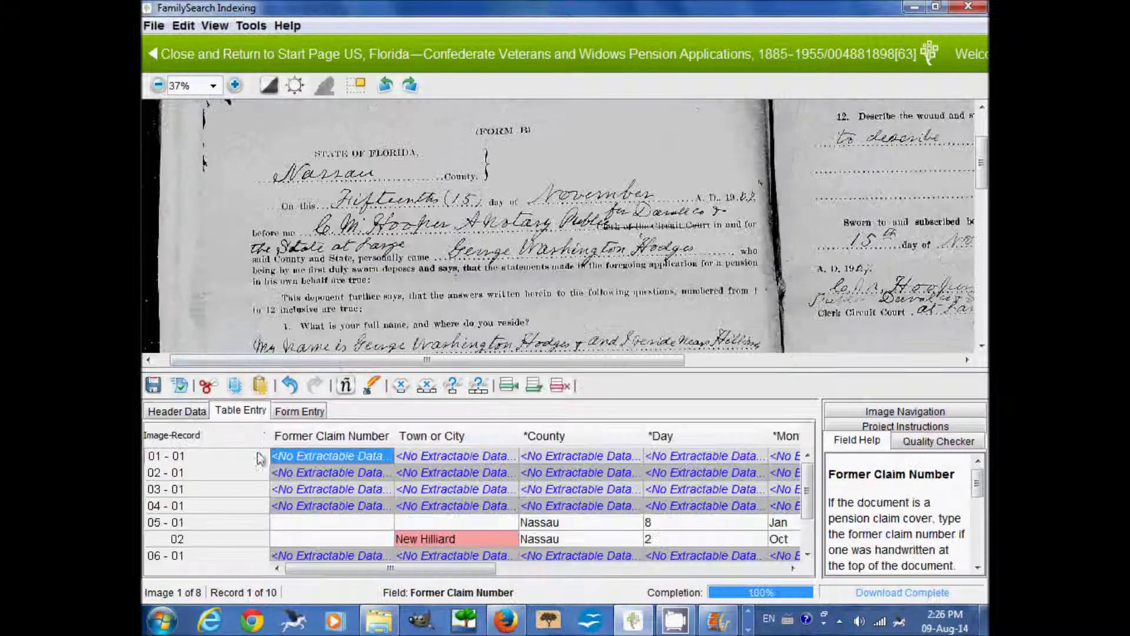
scroll(465, 534, "down", 1)
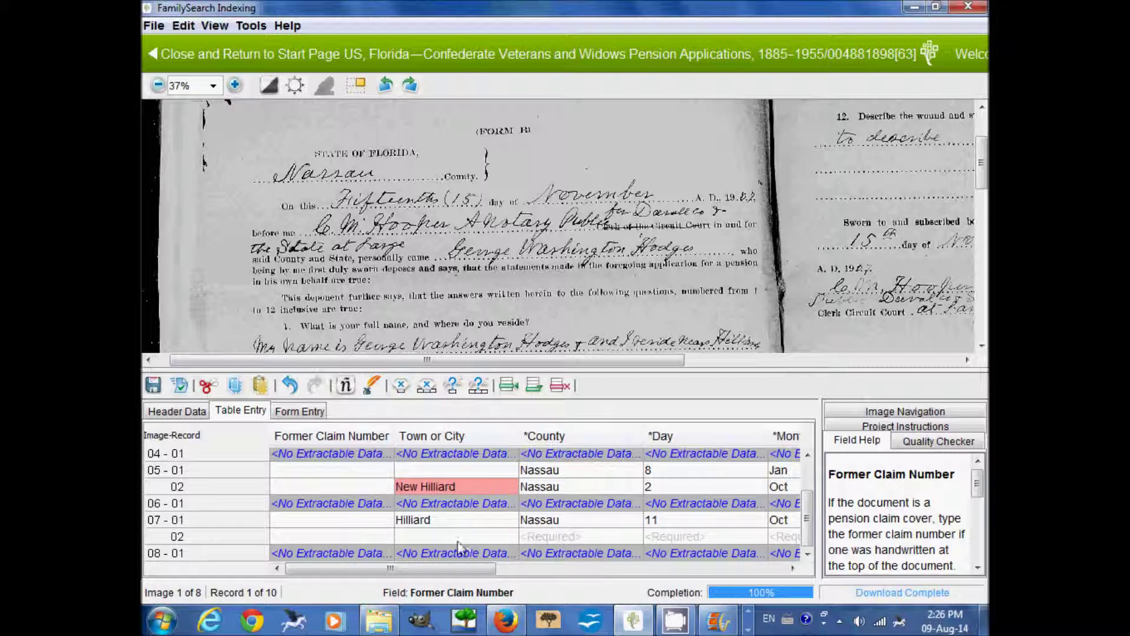
left_click(446, 539)
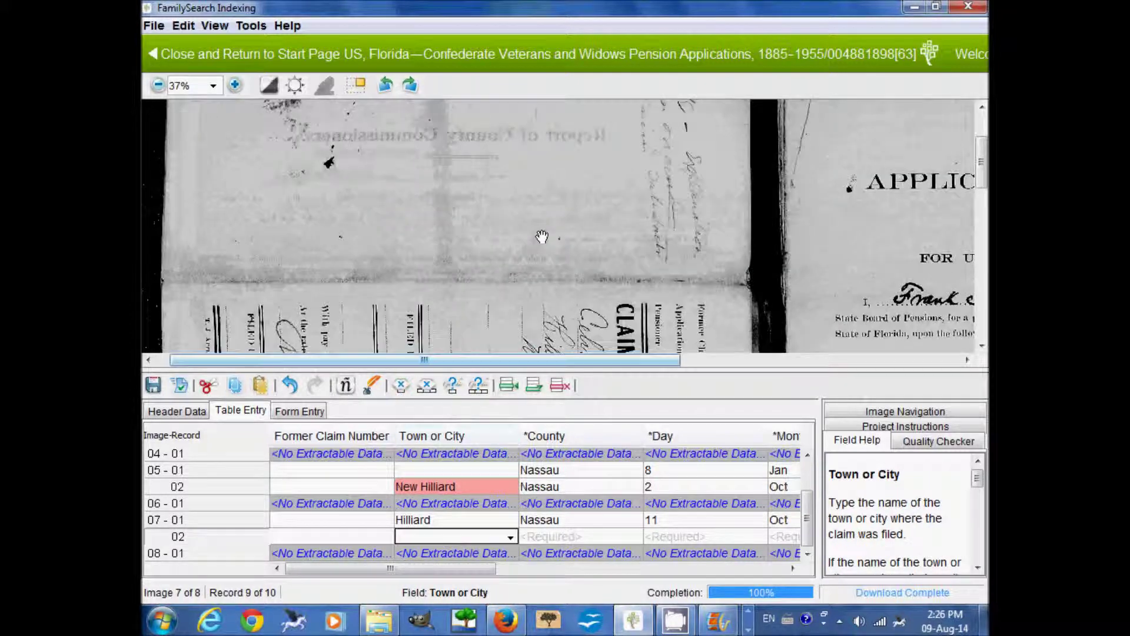
left_click(451, 554)
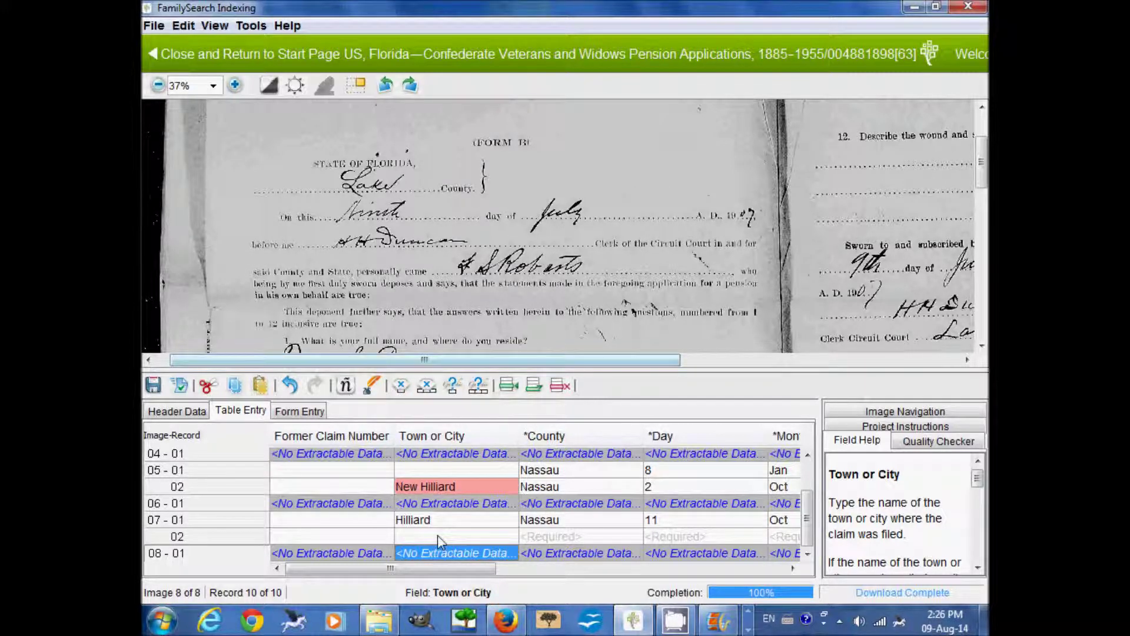
key("shift+Tab")
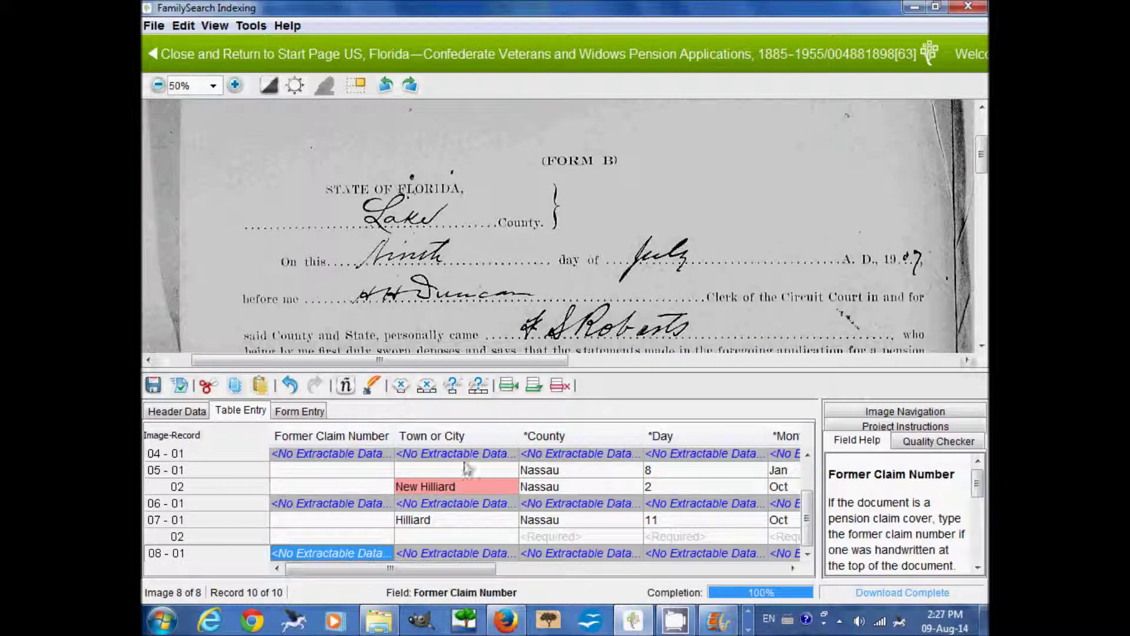
left_click(551, 536)
type("Lake")
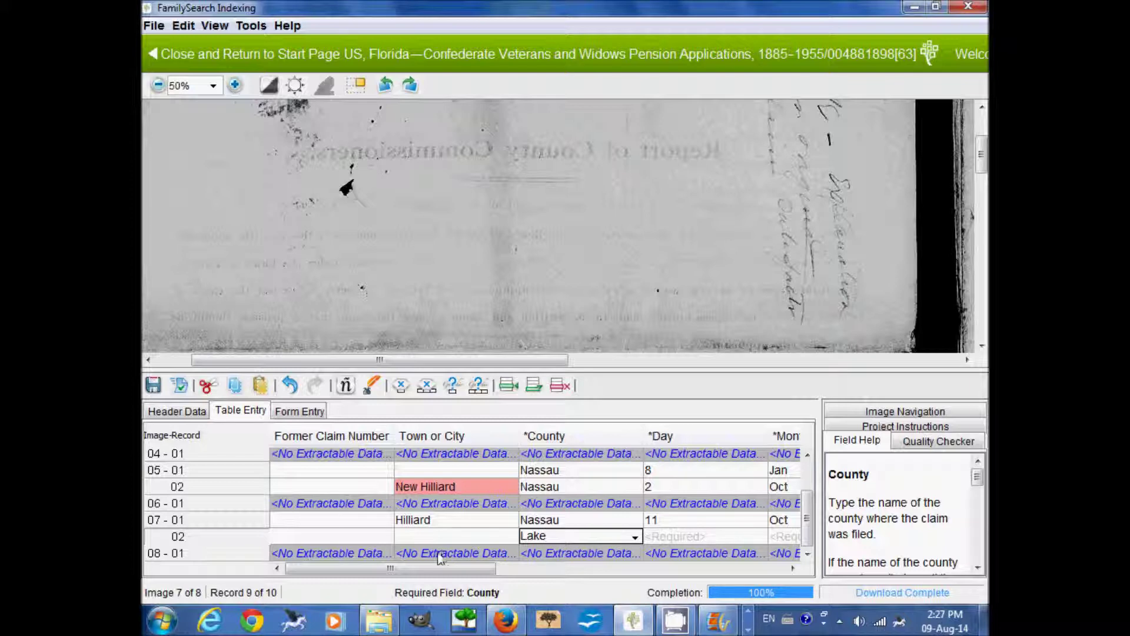
left_click(553, 554)
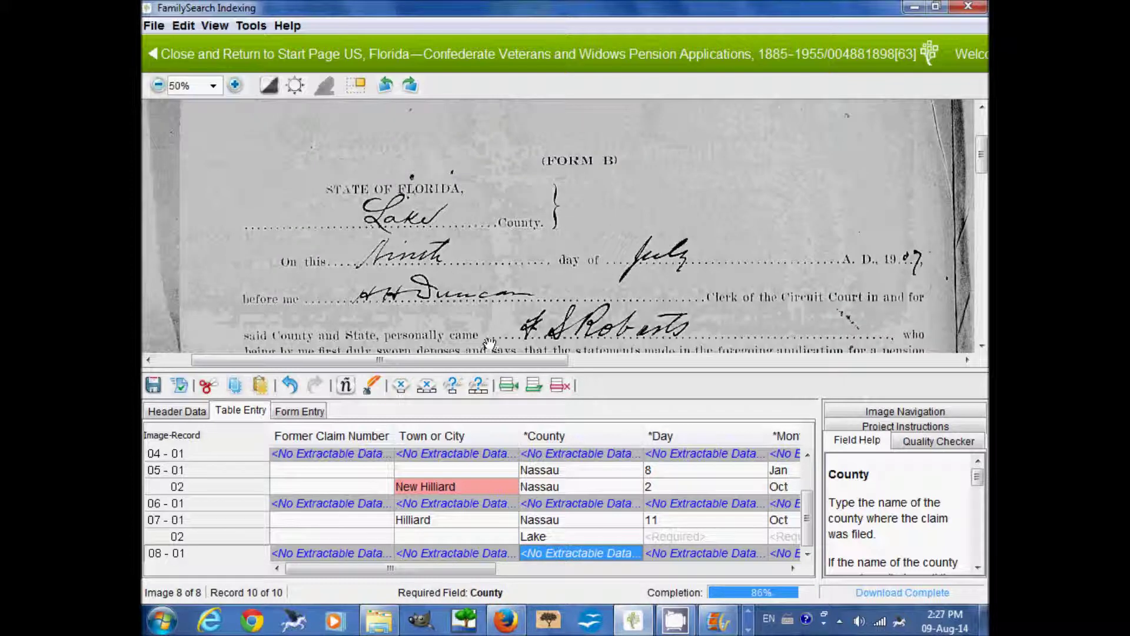
Step: Scroll through the Form B questions and back, then reselect record 07-02's County cell
scroll(469, 269, "down", 5)
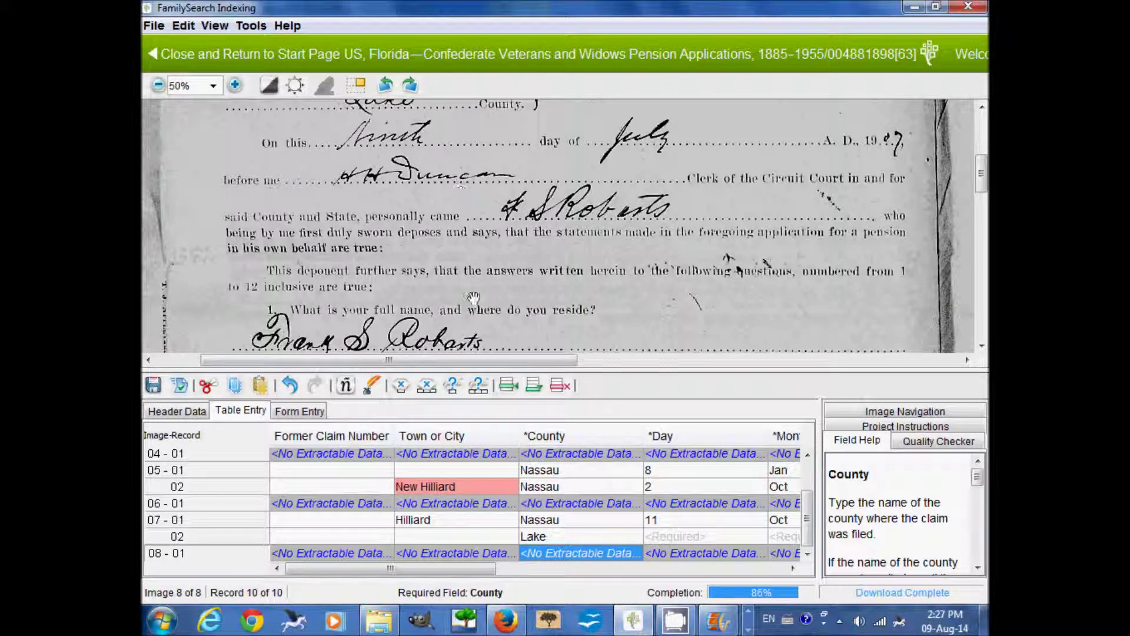
scroll(468, 201, "down", 1)
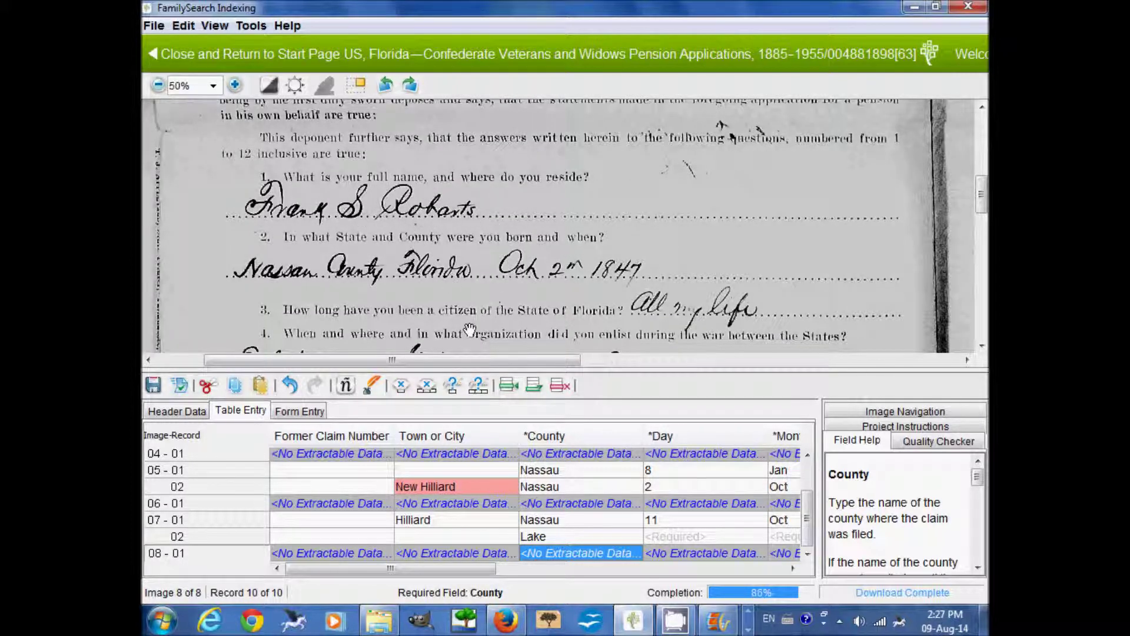
scroll(438, 205, "down", 3)
scroll(438, 204, "down", 18)
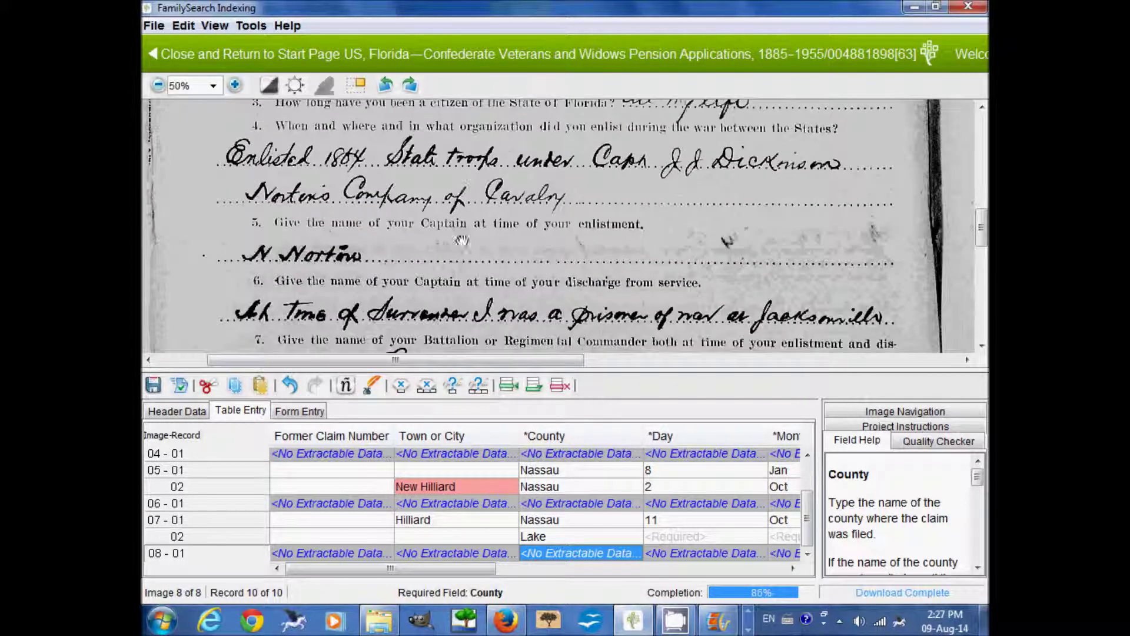
scroll(483, 179, "down", 8)
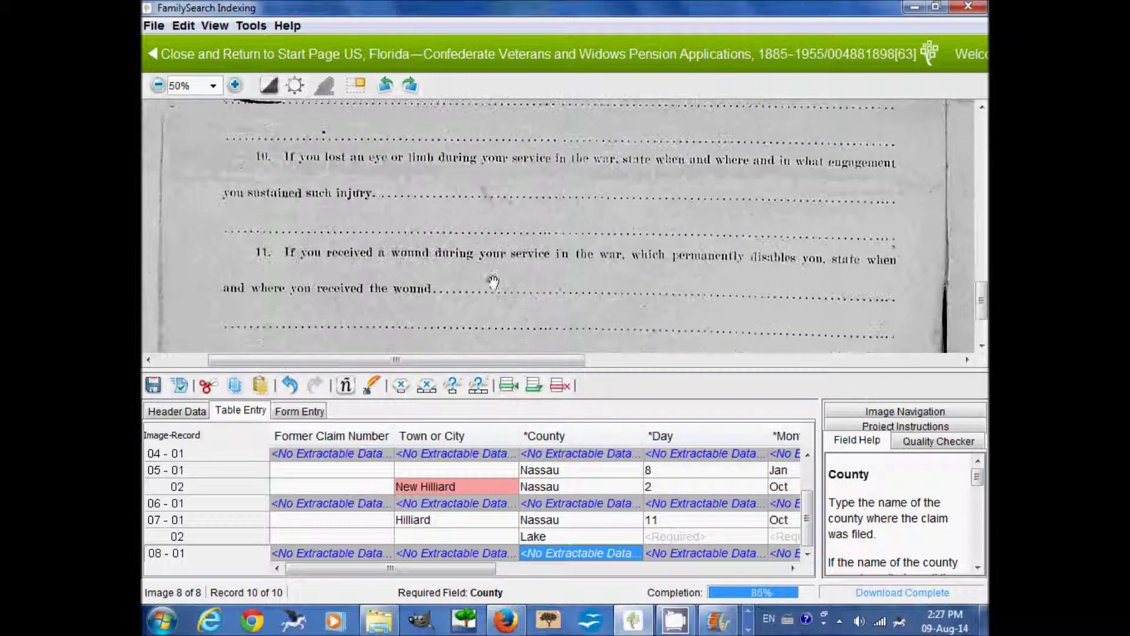
scroll(504, 252, "up", 7)
scroll(529, 288, "up", 10)
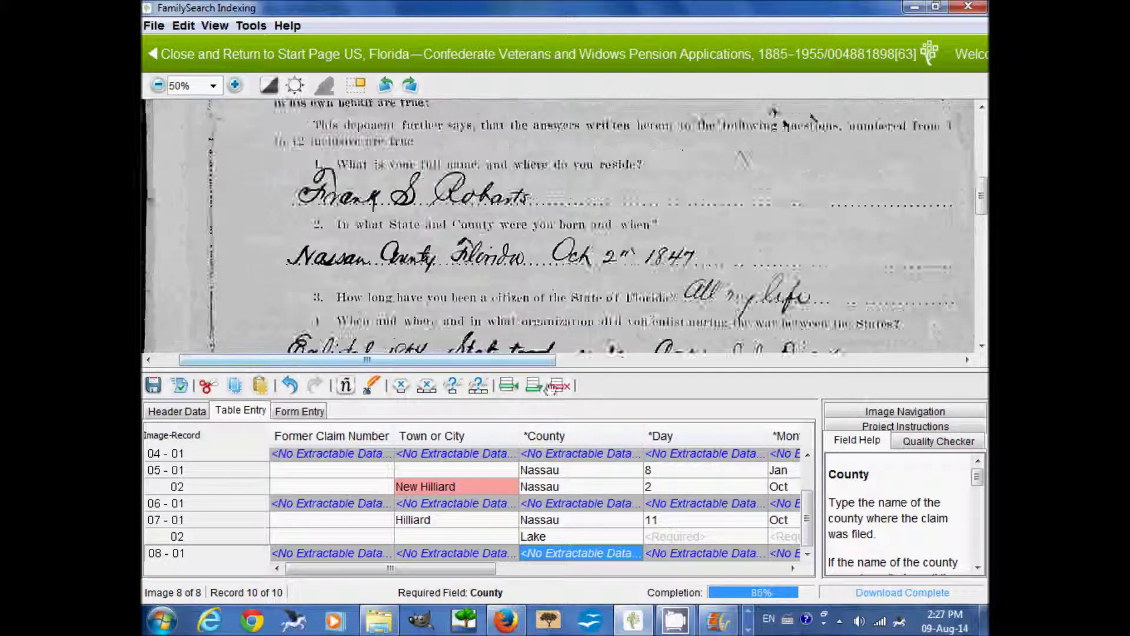
left_click(548, 536)
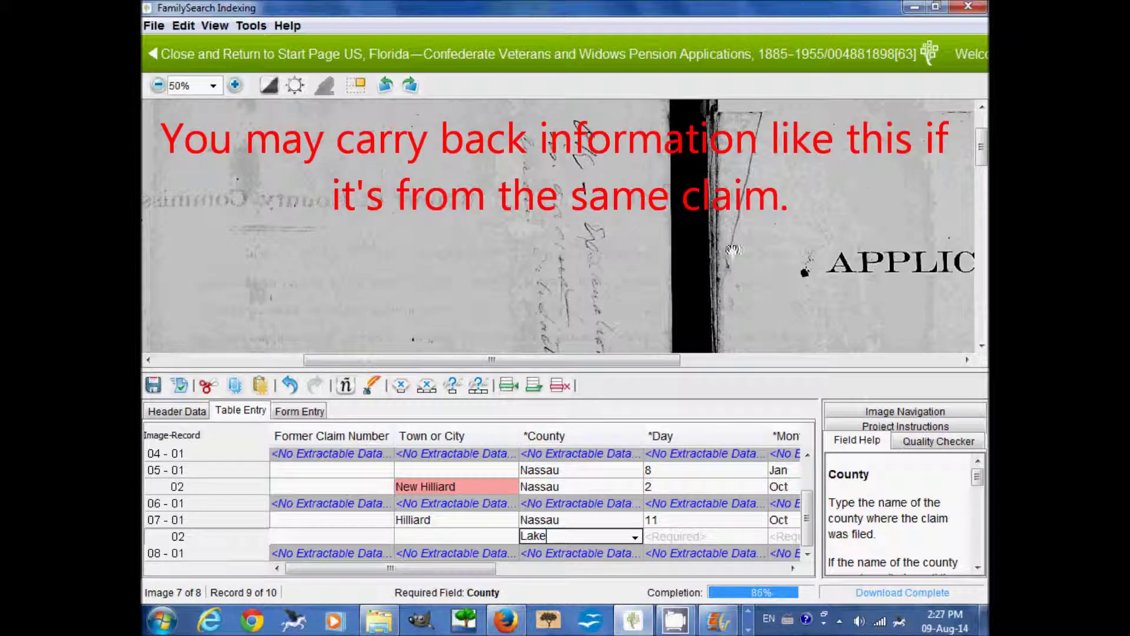
Step: Enter the claim date 9 Jul 1907 in Day, Month and Year for record 07-02
left_click_drag(626, 223, 569, 172)
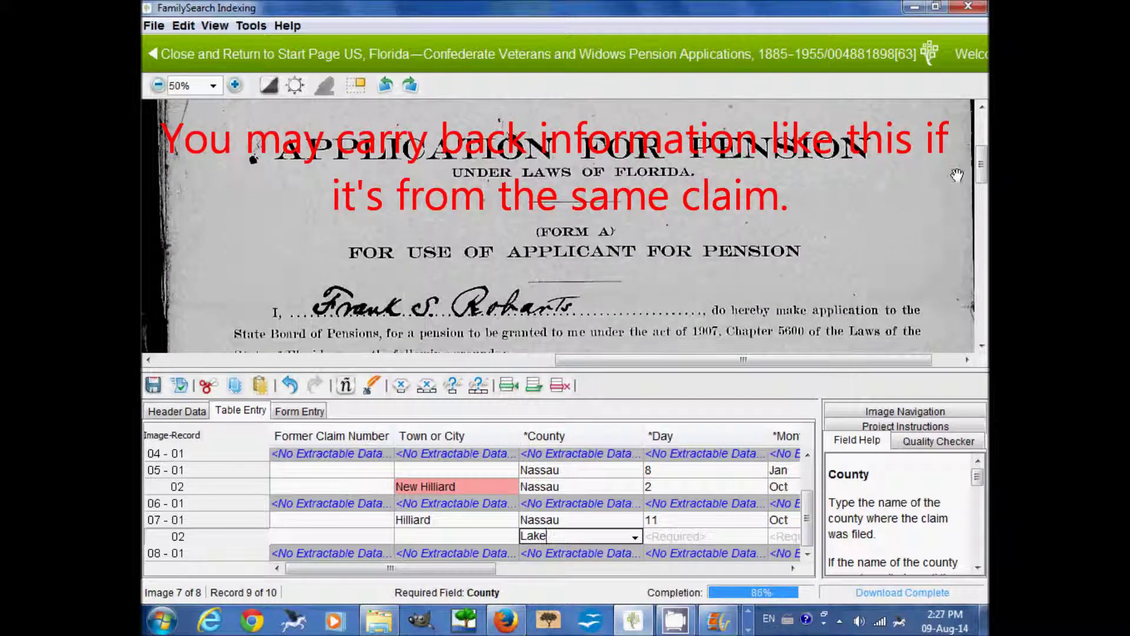
key("Tab")
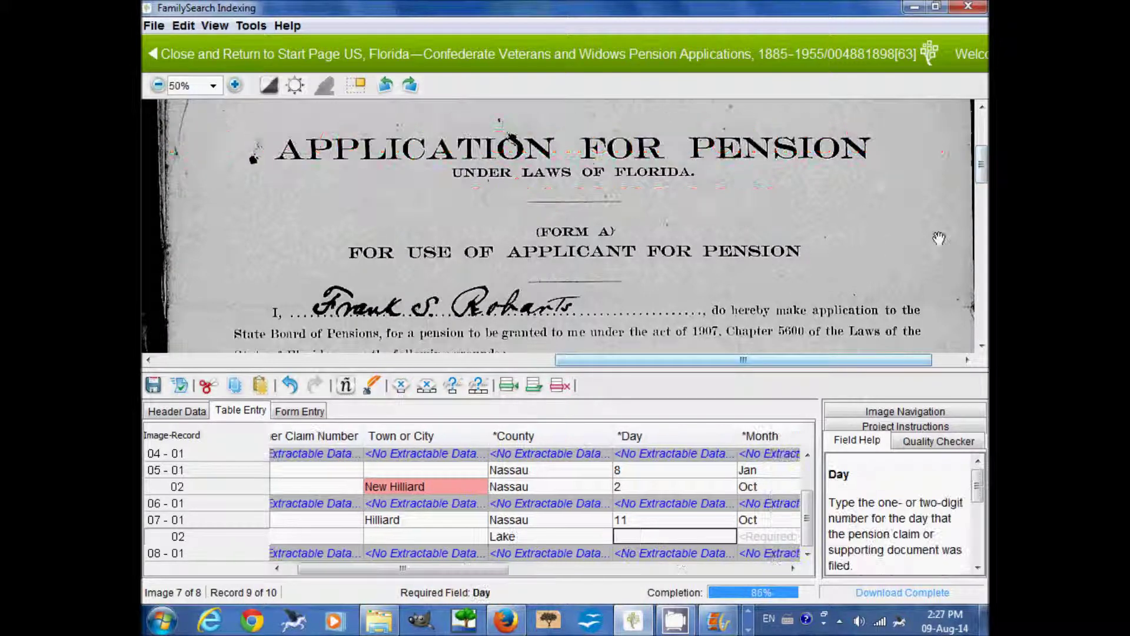
left_click_drag(983, 184, 981, 296)
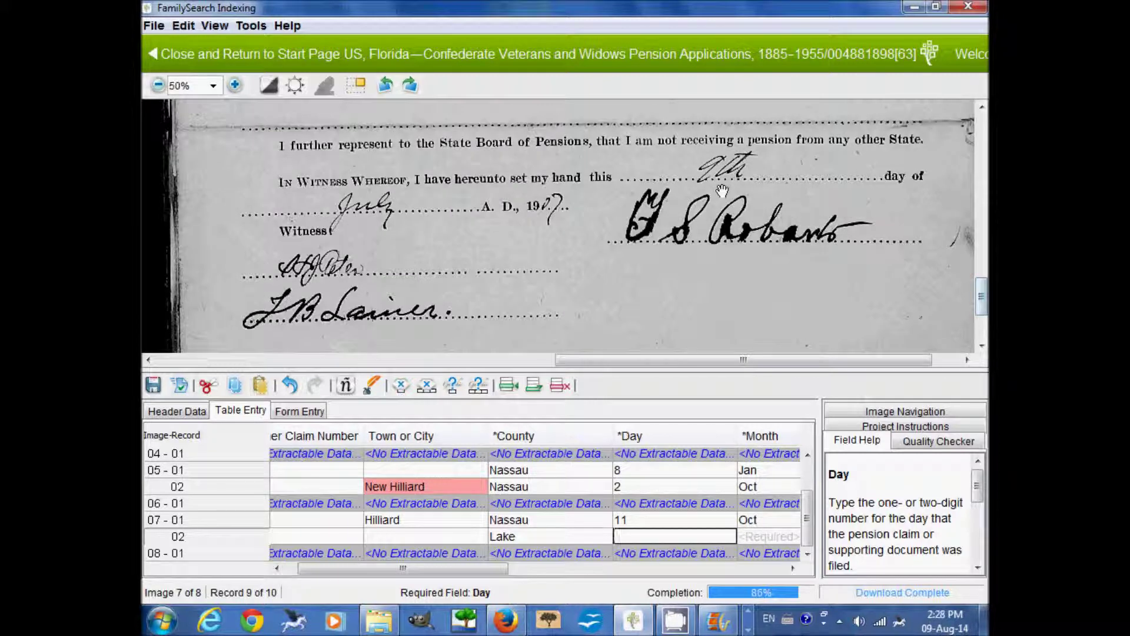
type("9")
key("Tab")
type("Jul")
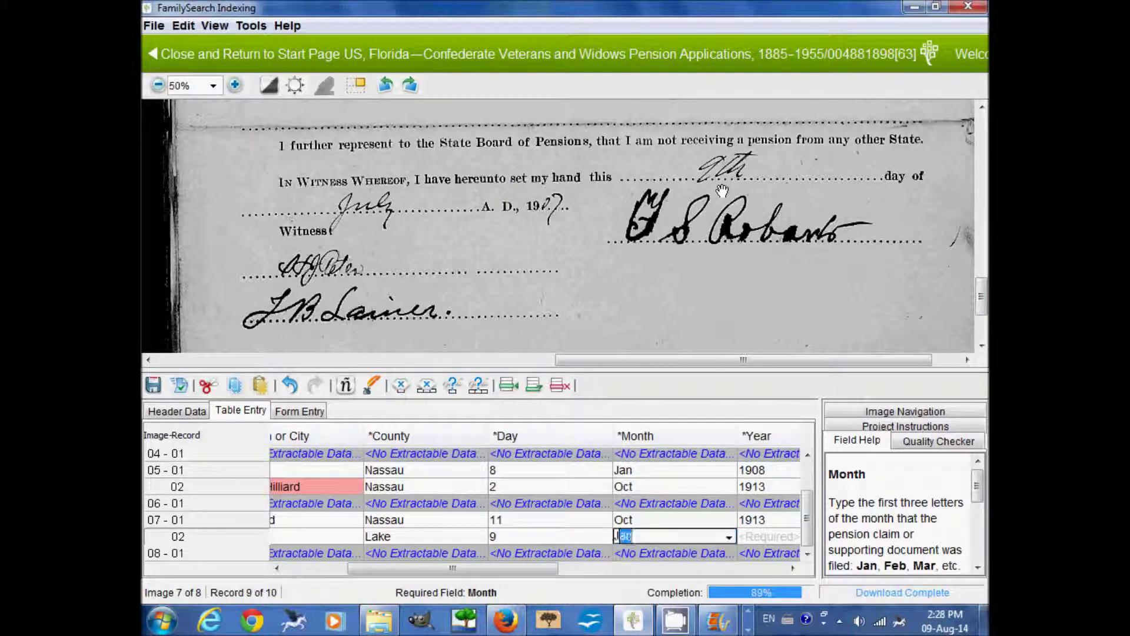
key("Tab")
type("19")
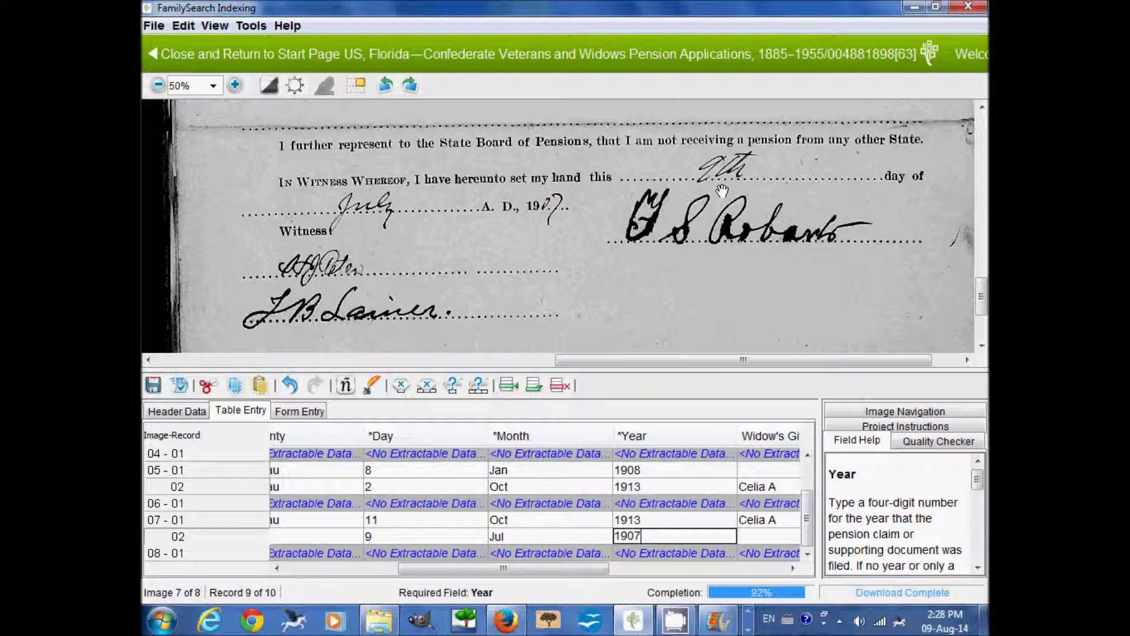
key("Tab")
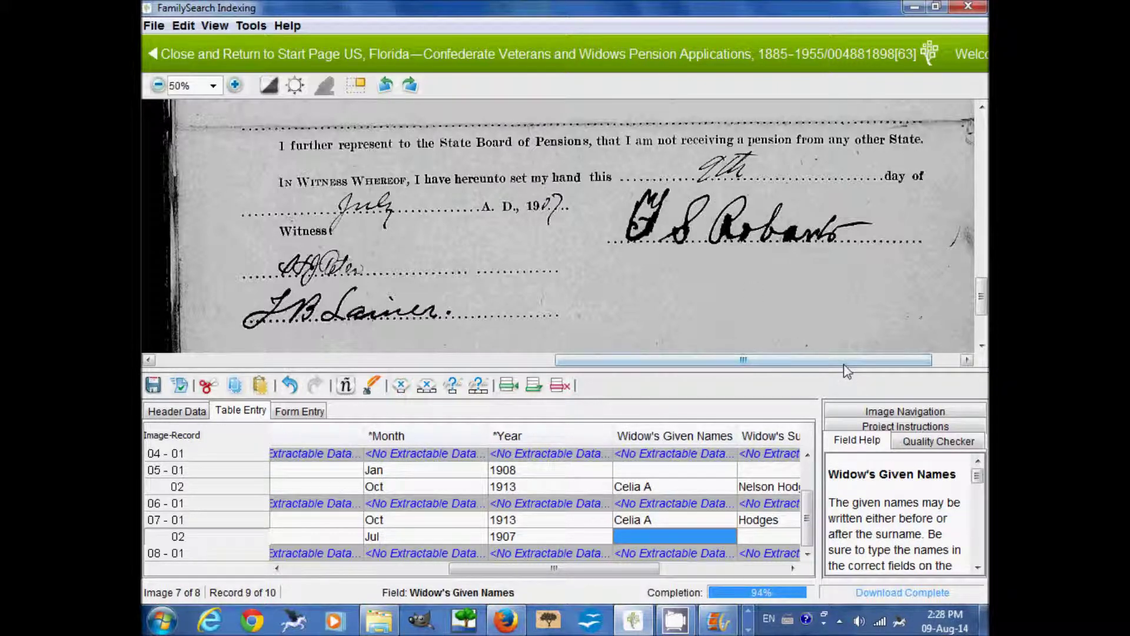
Step: Skip both widow's name fields and type the soldier's given names and surname for 07-02
left_click_drag(605, 568, 636, 569)
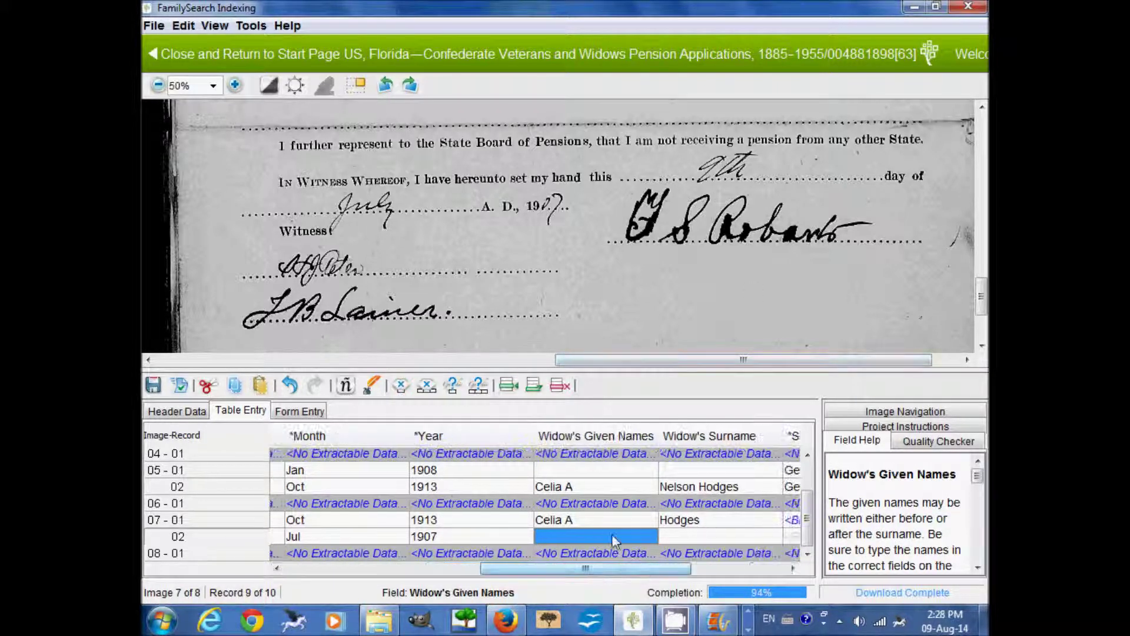
left_click(668, 544)
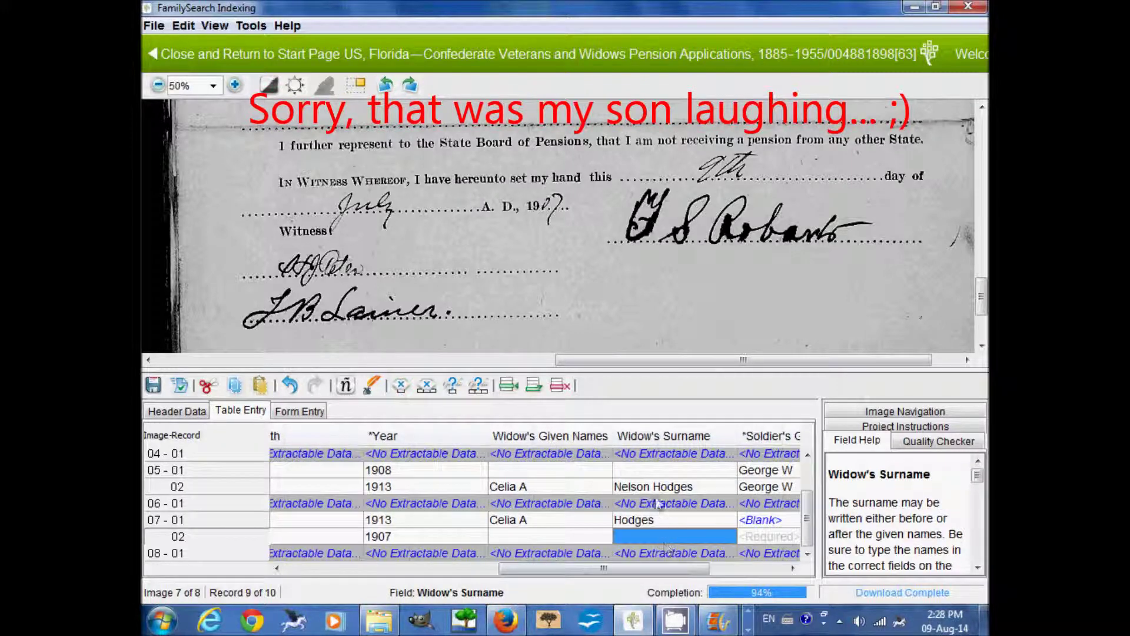
left_click_drag(803, 268, 743, 243)
key("Tab")
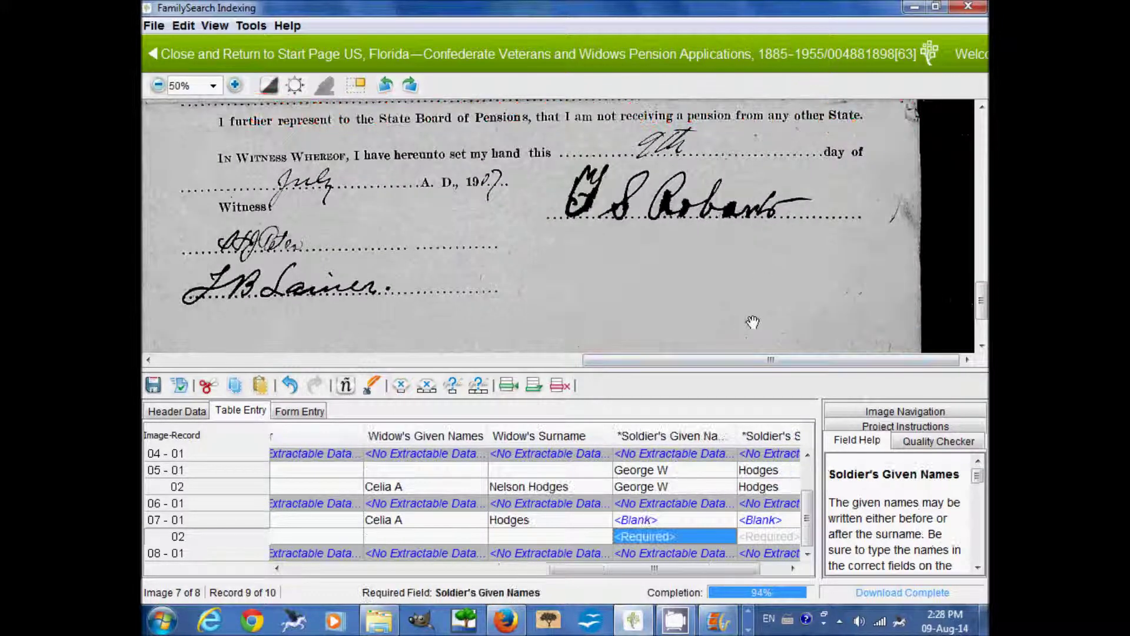
scroll(742, 244, "up", 5)
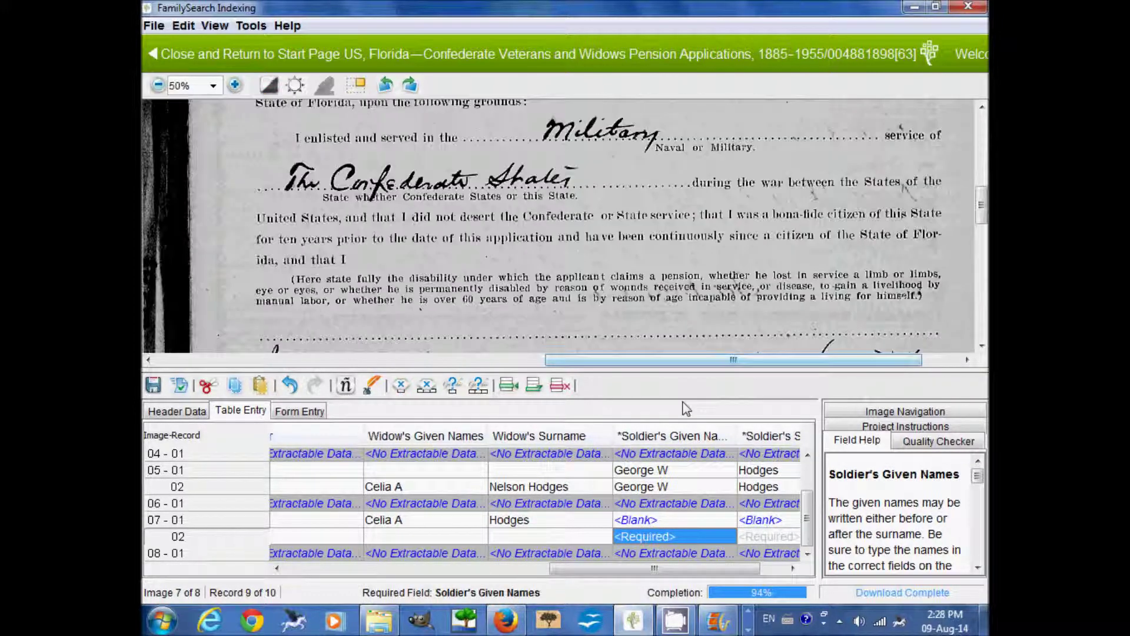
scroll(648, 299, "up", 3)
type("Frank S")
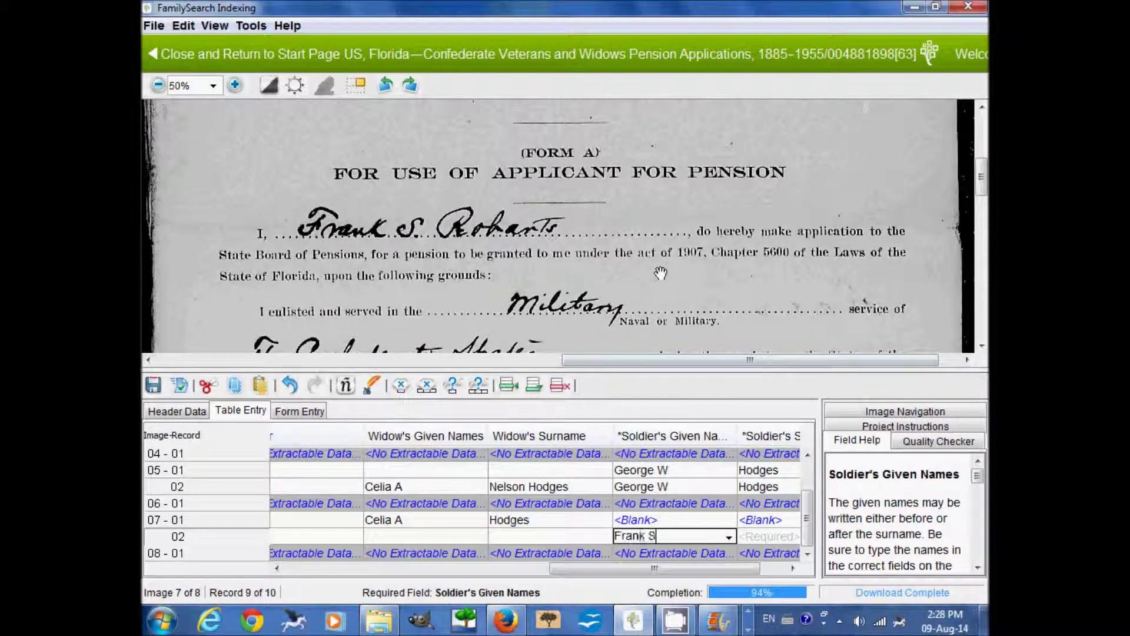
key("Tab")
type("Ro")
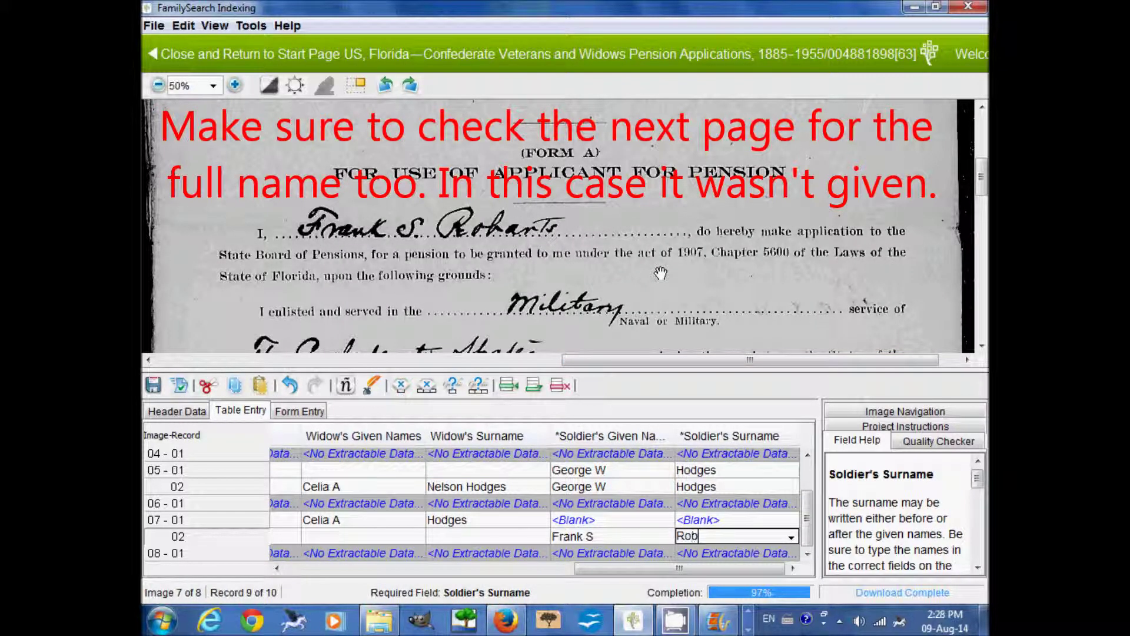
left_click_drag(981, 177, 981, 297)
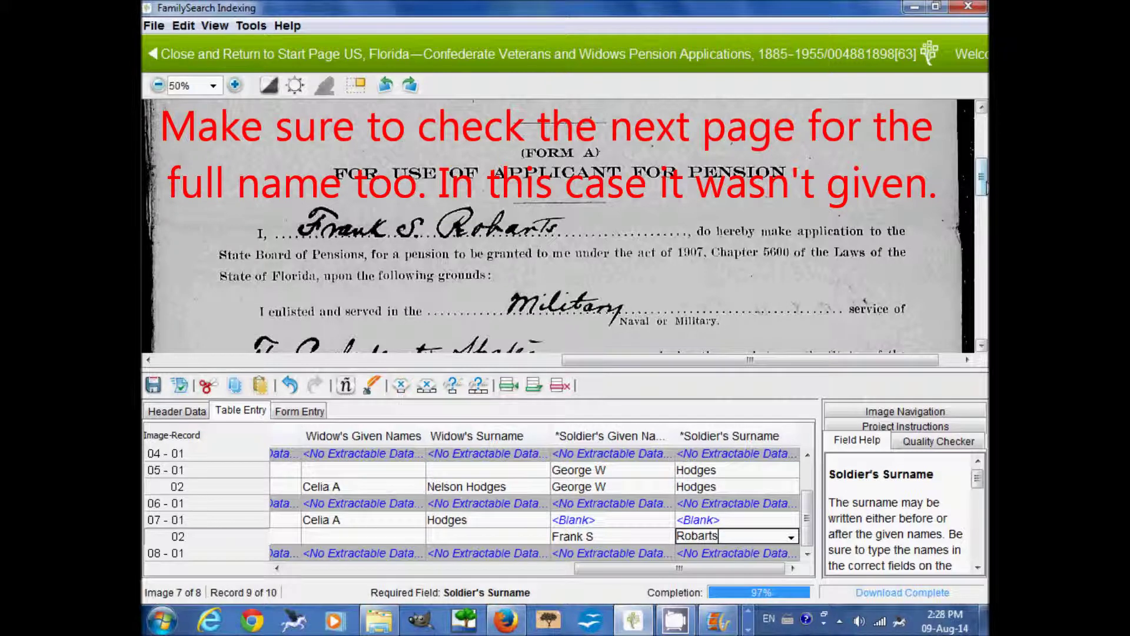